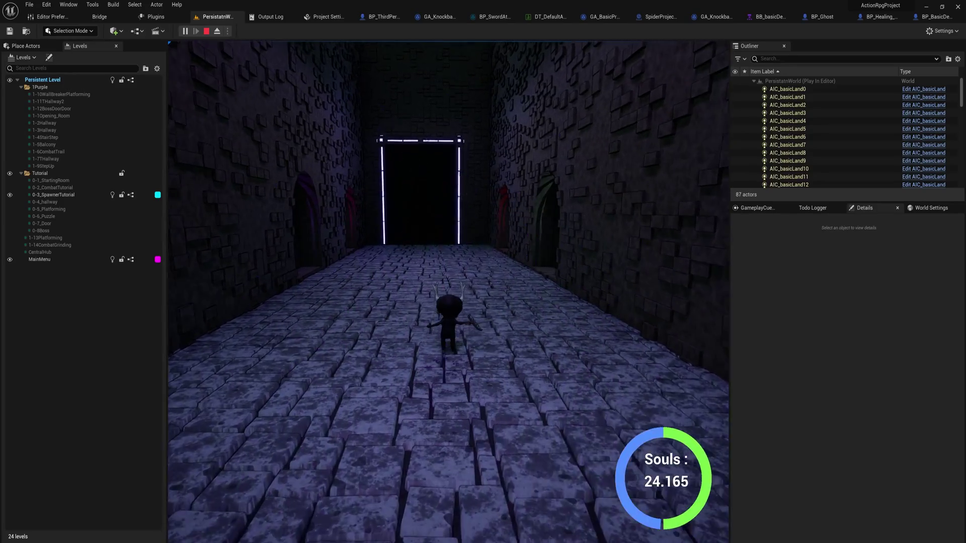
Playtest the dungeon level by running the character along the hallway and dashing several times
{"action": "key", "text": "w"}
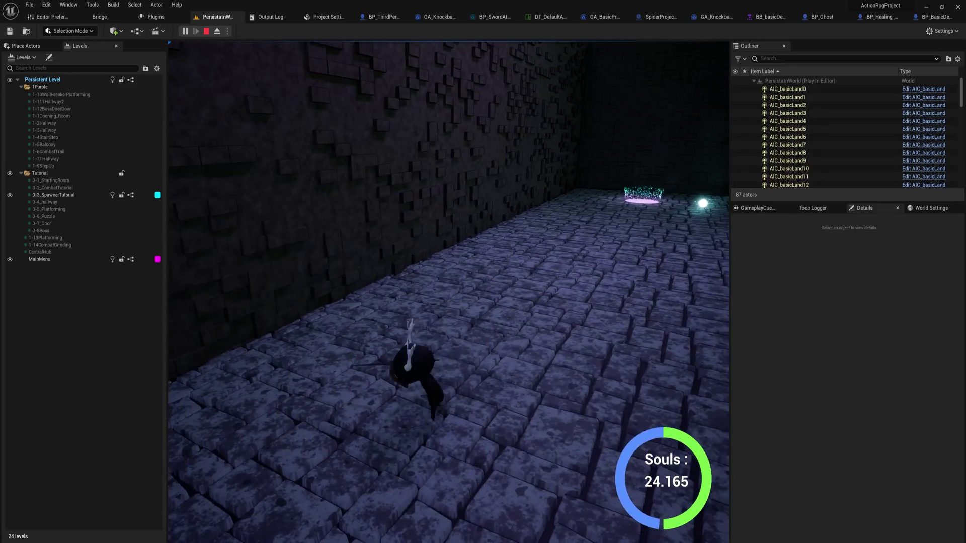
{"action": "key", "text": "w"}
{"action": "key", "text": "shift"}
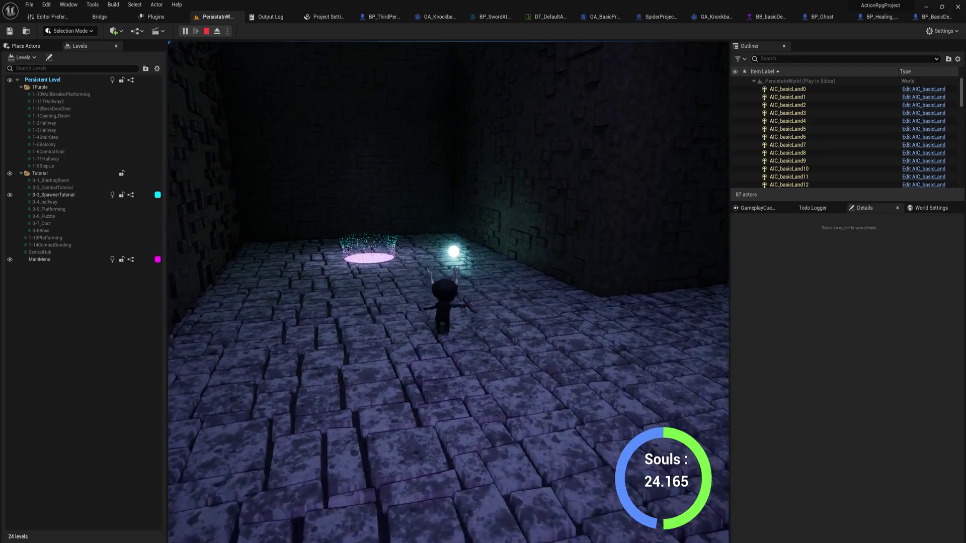
{"action": "key", "text": "w"}
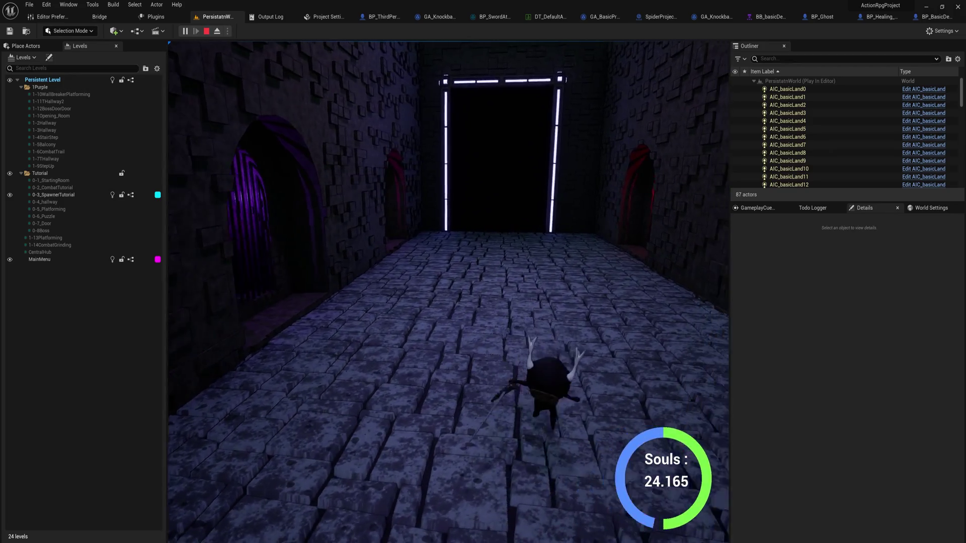
{"action": "key", "text": "w"}
{"action": "key", "text": "shift"}
{"action": "key", "text": "shift"}
{"action": "key", "text": "shift"}
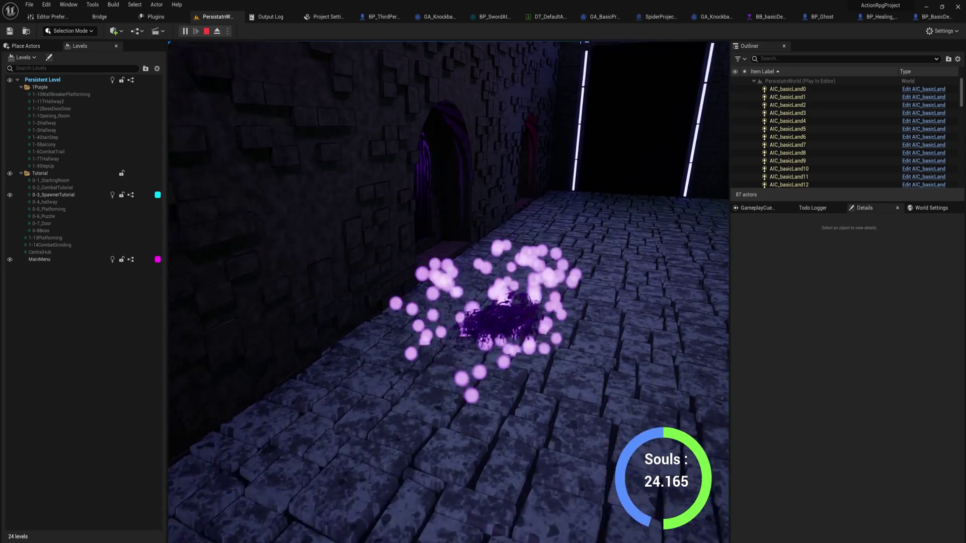
{"action": "key", "text": "s"}
{"action": "key", "text": "shift"}
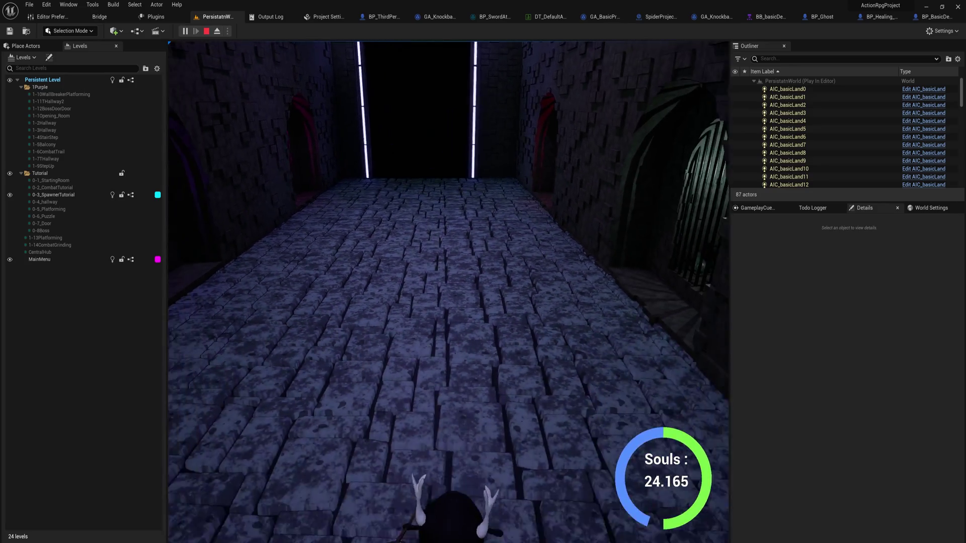
{"action": "key", "text": "a"}
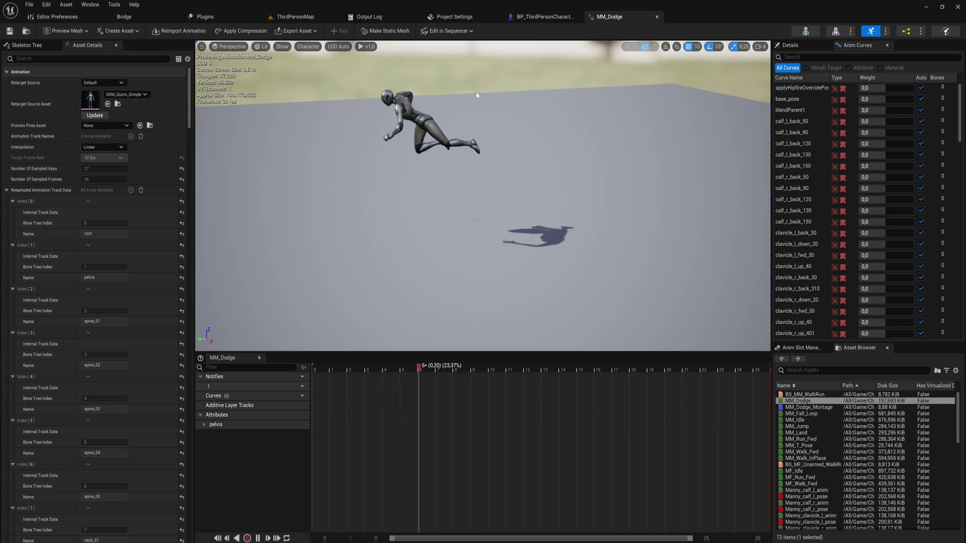
Open the level sequence linked to the MM_Dodge animation, frame the character, and select the root_ctrl control track
{"action": "left_click", "coordinate": [460, 30]}
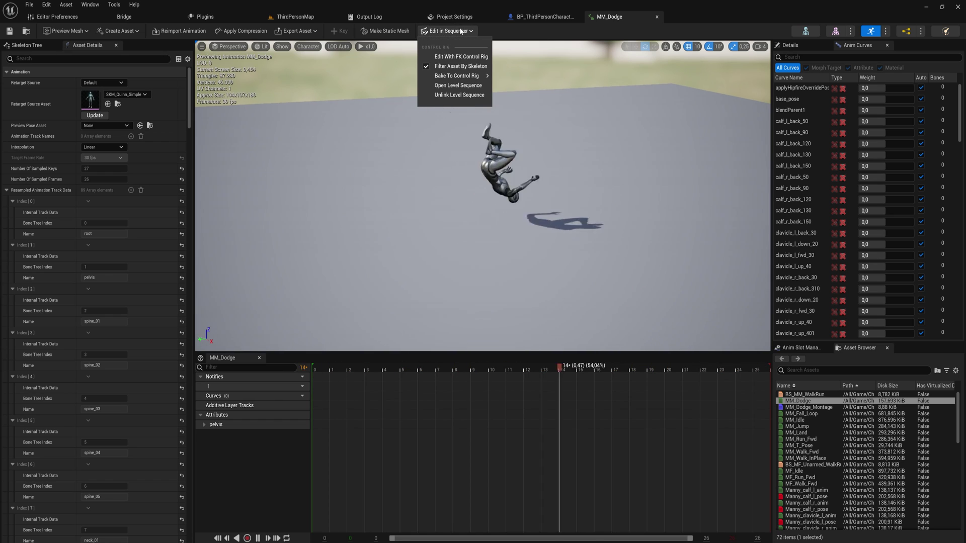
{"action": "left_click", "coordinate": [464, 86]}
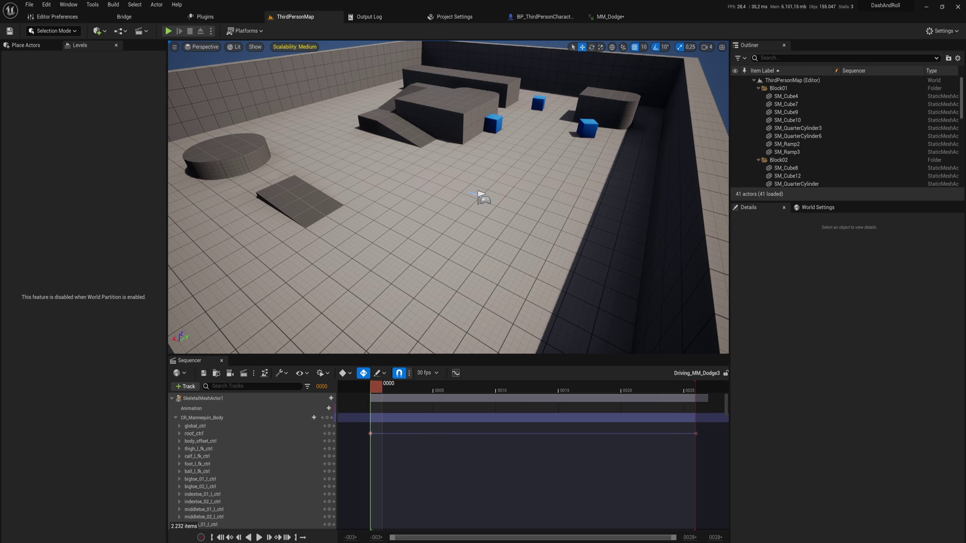
{"action": "right_click_drag", "start_coordinate": [423, 97], "coordinate": [342, 131]}
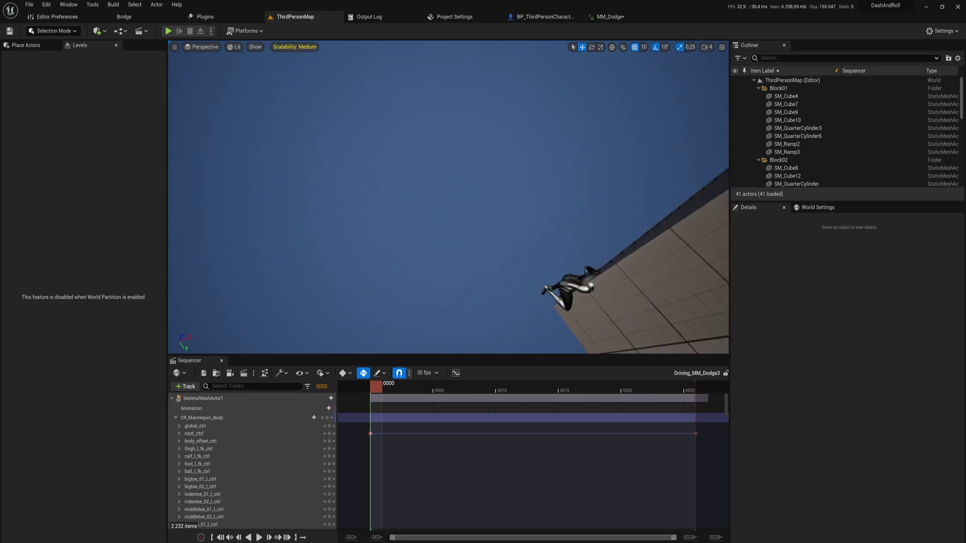
{"action": "right_click_drag", "start_coordinate": [478, 198], "coordinate": [478, 199]}
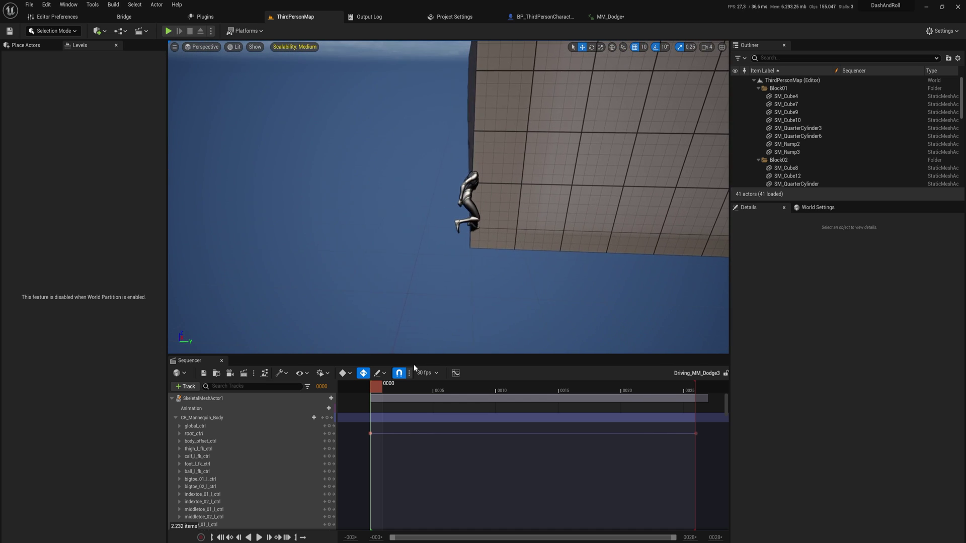
{"action": "mouse_move", "coordinate": [376, 387]}
{"action": "left_mouse_down"}
{"action": "mouse_move", "coordinate": [560, 404]}
{"action": "mouse_move", "coordinate": [700, 403]}
{"action": "mouse_move", "coordinate": [366, 398]}
{"action": "left_mouse_up"}
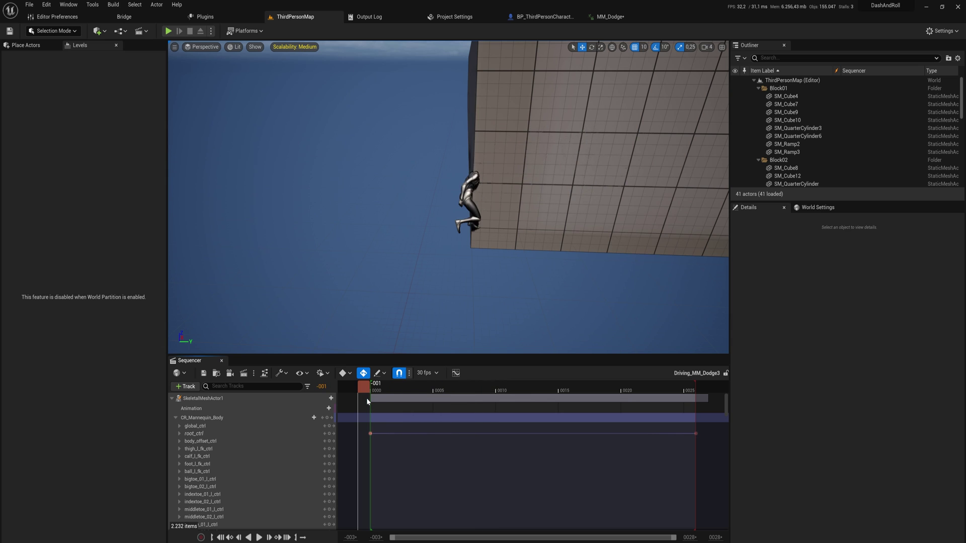
{"action": "left_click", "coordinate": [209, 433]}
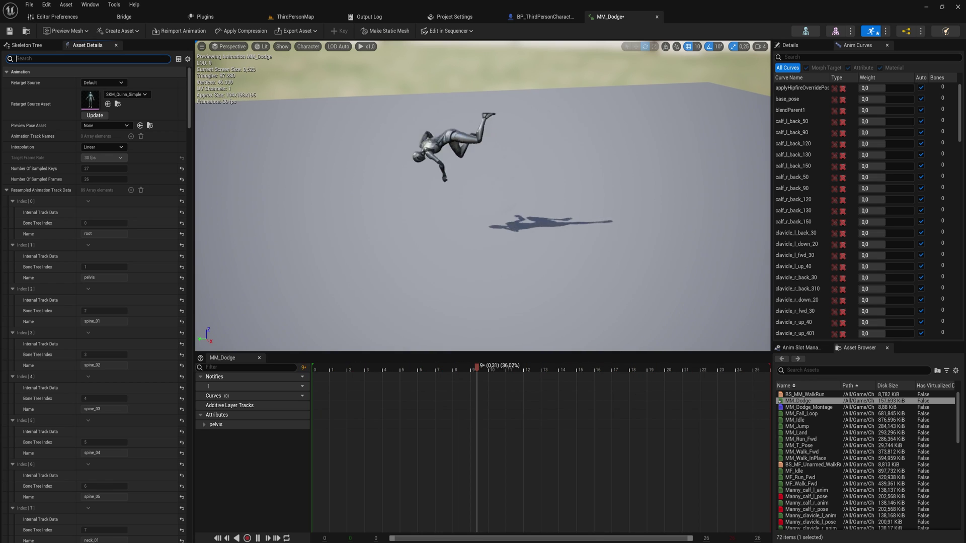
Filter the MM_Dodge asset details by "root" and compare the preview with EnableRootMotion turned off and back on
{"action": "type", "text": "root"}
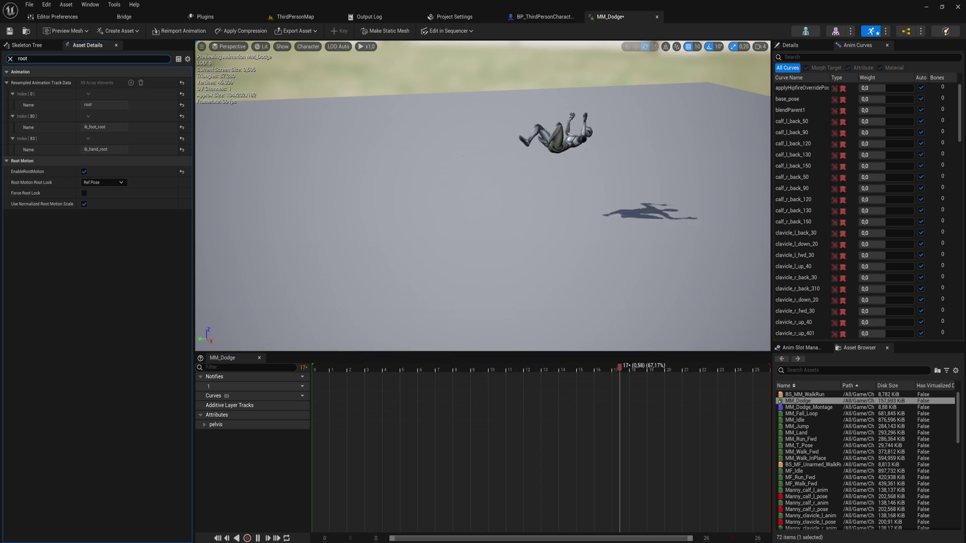
{"action": "left_click", "coordinate": [84, 172]}
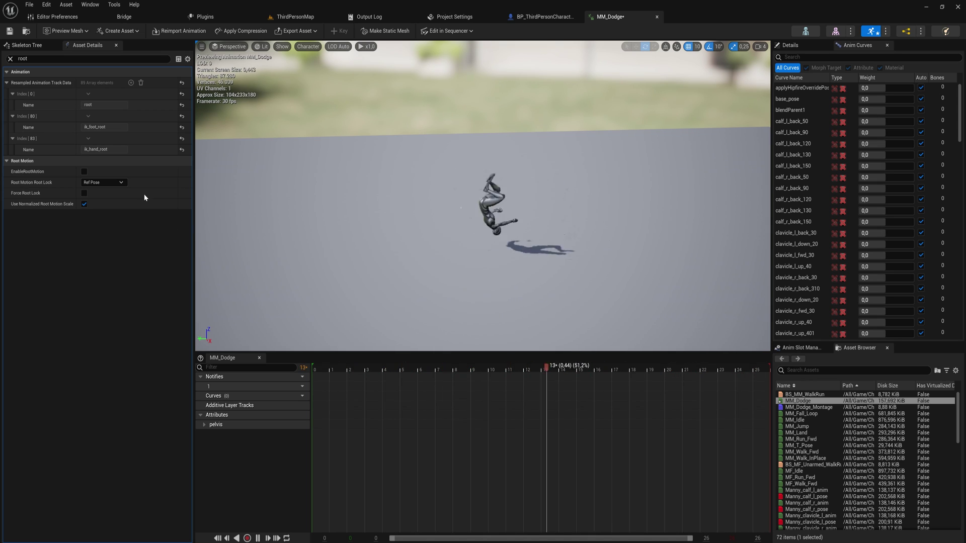
{"action": "left_click", "coordinate": [84, 172]}
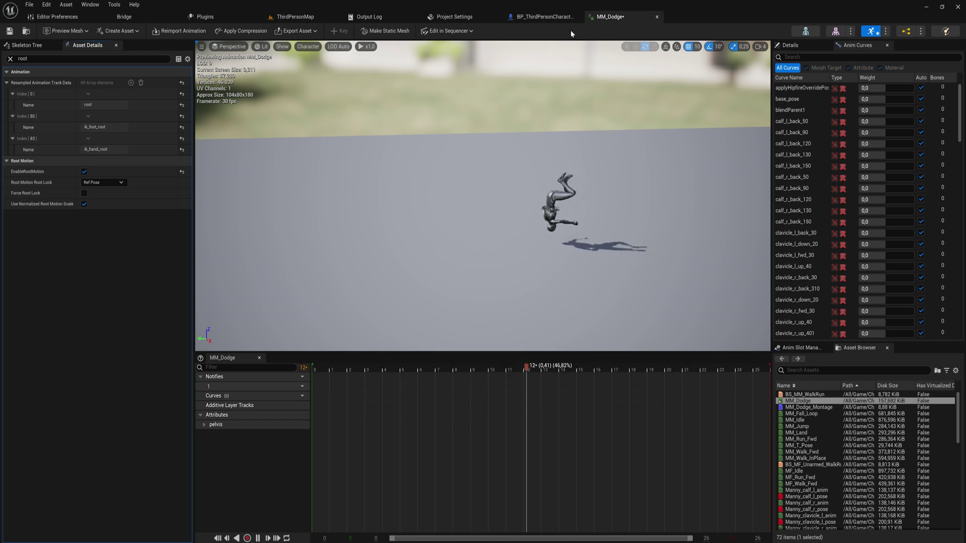
Add a Left Shift keyboard event above the input mapping nodes in the BP_ThirdPersonCharacter event graph
{"action": "left_click", "coordinate": [543, 17]}
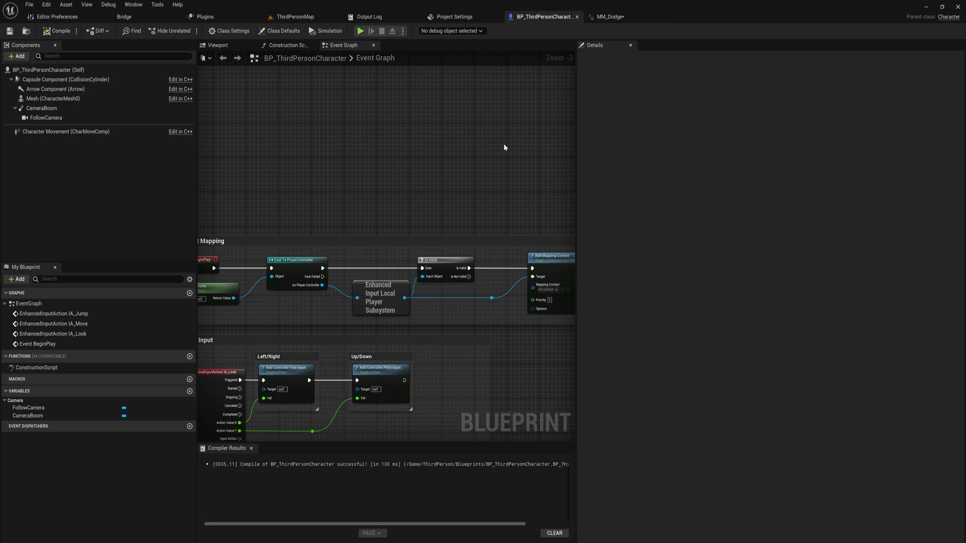
{"action": "left_click", "coordinate": [218, 45]}
{"action": "left_click", "coordinate": [352, 48]}
{"action": "right_click_drag", "start_coordinate": [331, 164], "coordinate": [390, 185]}
{"action": "right_click", "coordinate": [348, 176]}
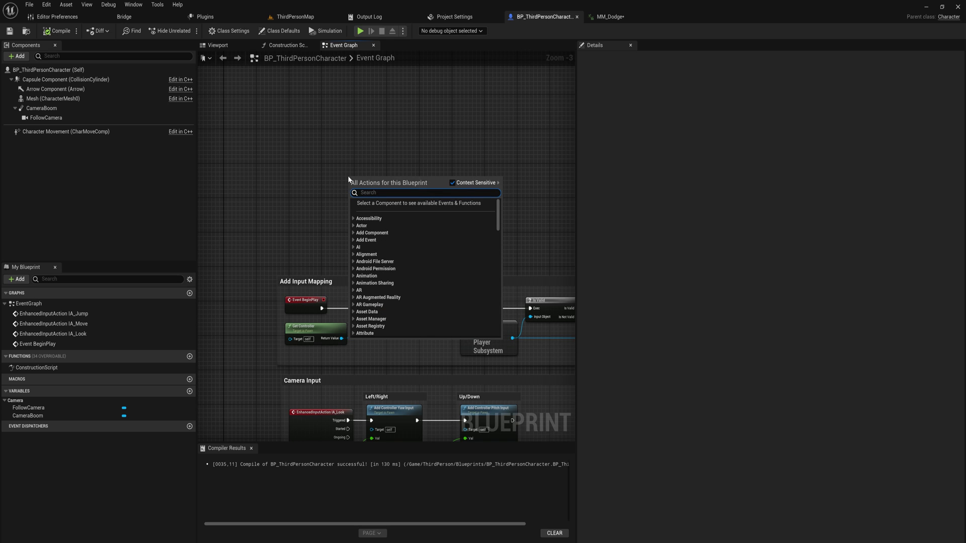
{"action": "type", "text": "shift"}
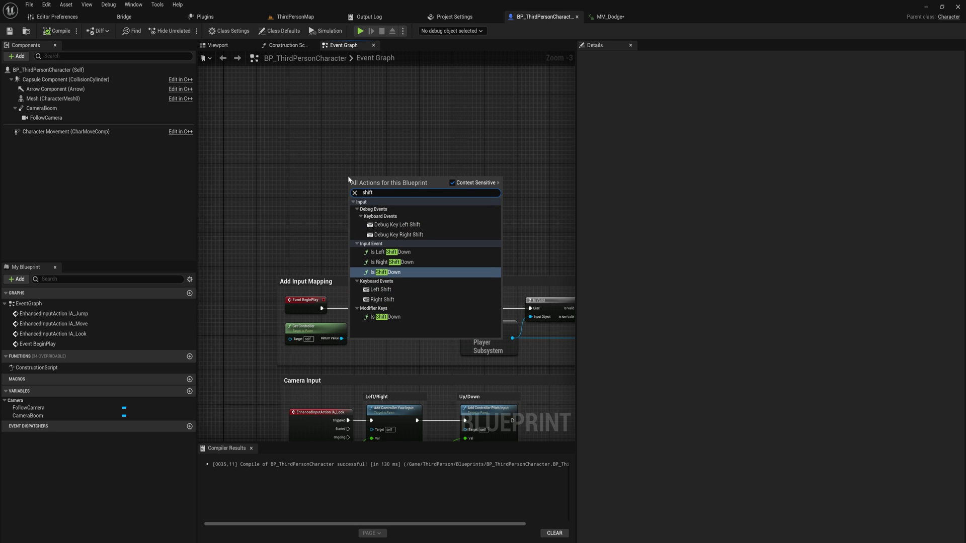
{"action": "left_click", "coordinate": [381, 289]}
Add a Play Anim Montage node connected to the Left Shift event's Pressed output
{"action": "scroll", "coordinate": [421, 194], "scroll_direction": "up", "scroll_amount": 3}
{"action": "left_click_drag", "start_coordinate": [357, 186], "coordinate": [454, 193]}
{"action": "type", "text": "play anim"}
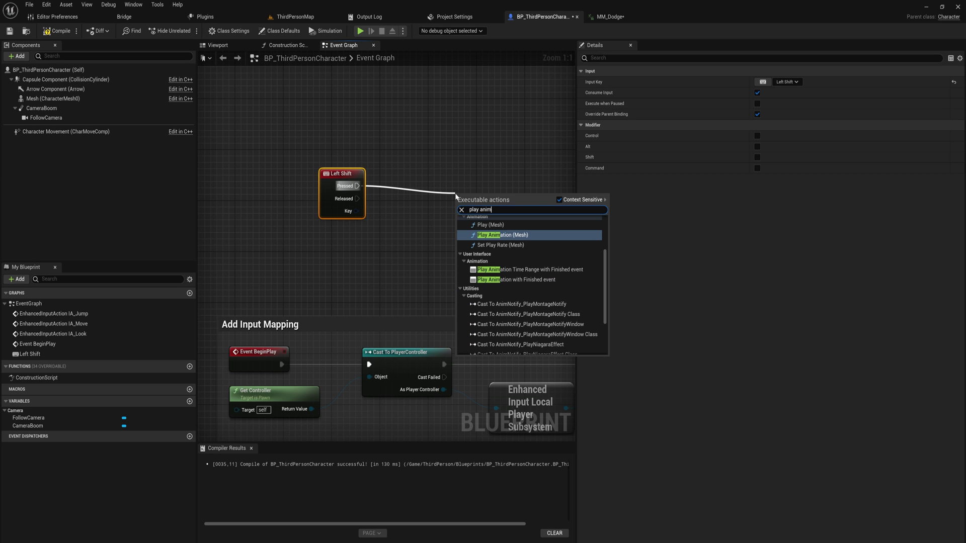
{"action": "type", "text": " montage"}
{"action": "key", "text": "Return"}
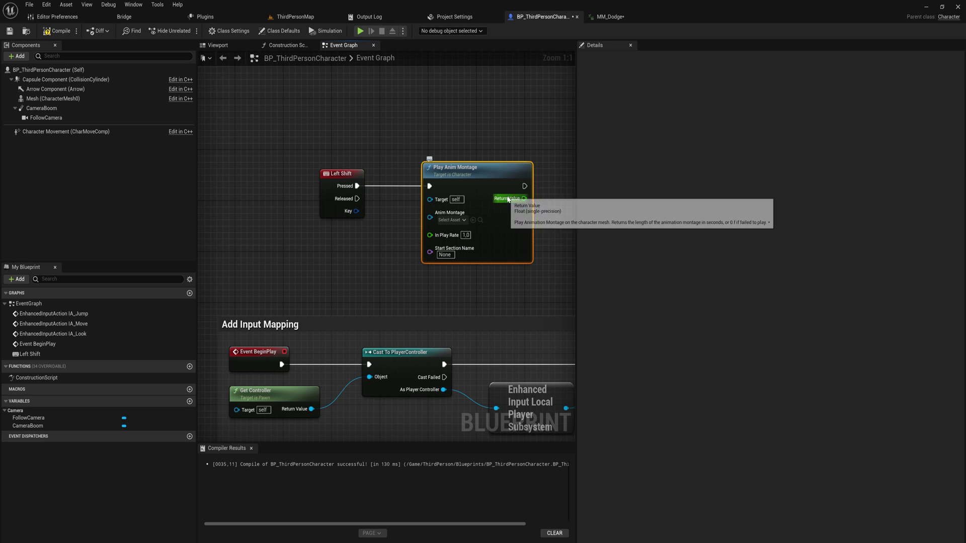
Examine the Create AnimMontage option for MM_Dodge in the Manny animations folder, and inspect the MM_Dodge_Montage asset
{"action": "key", "text": "ctrl+space"}
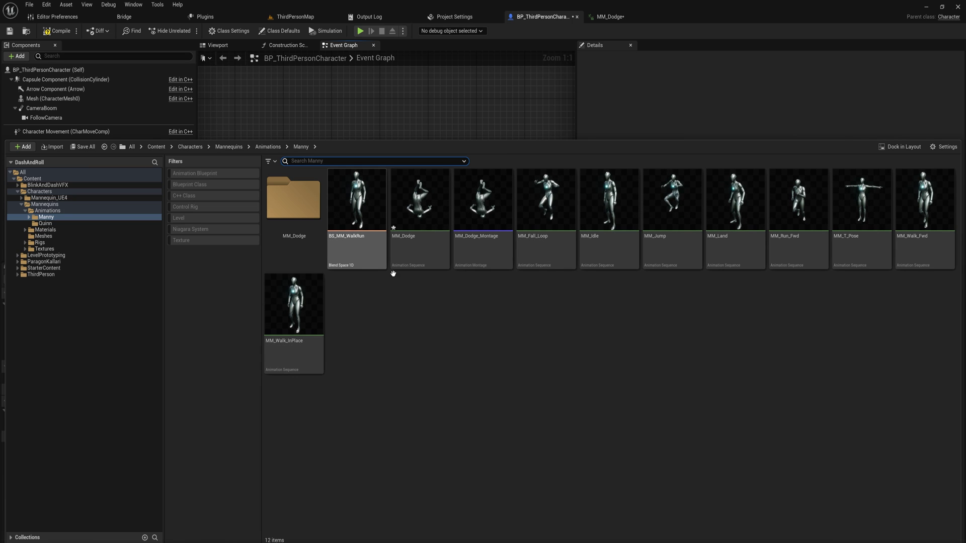
{"action": "left_click", "coordinate": [412, 245]}
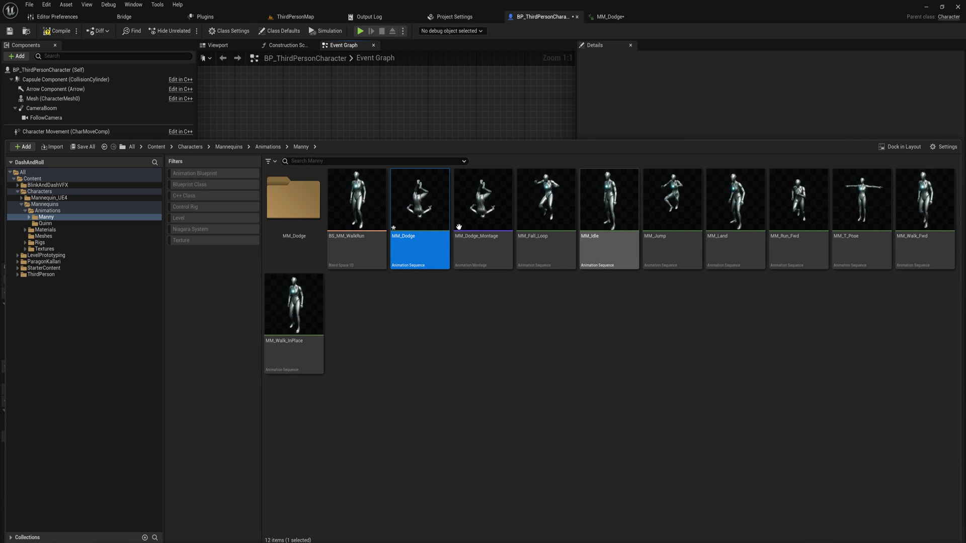
{"action": "right_click", "coordinate": [420, 210]}
{"action": "mouse_move", "coordinate": [446, 223]}
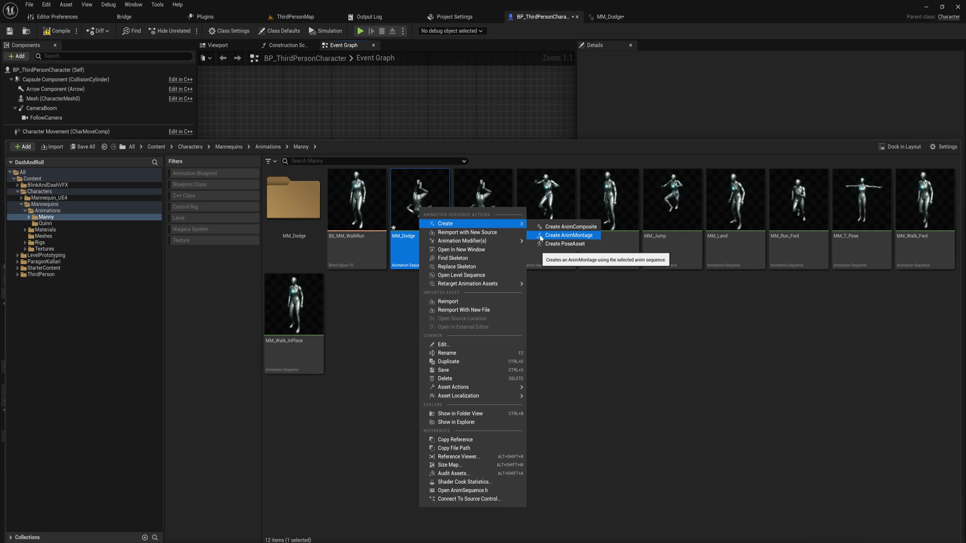
{"action": "left_click", "coordinate": [567, 236]}
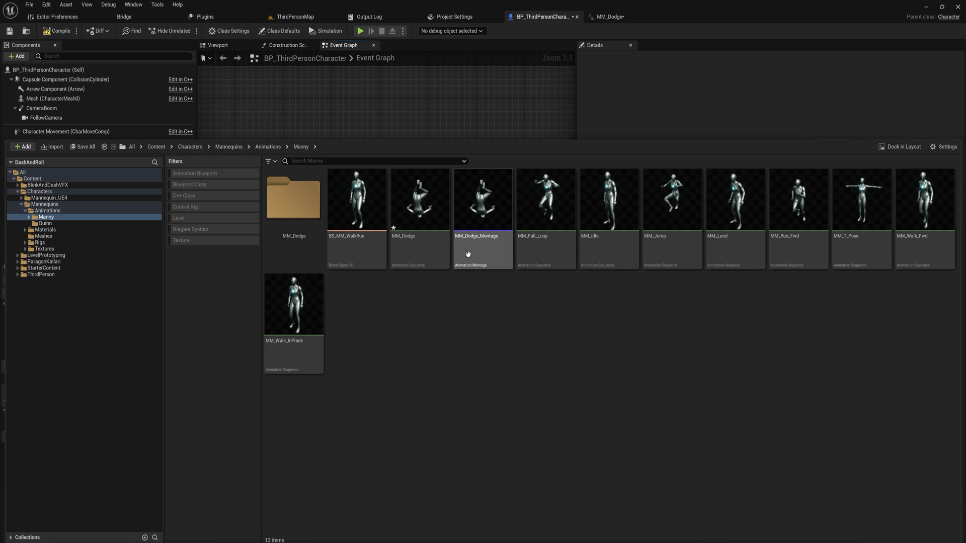
{"action": "left_click", "coordinate": [509, 249]}
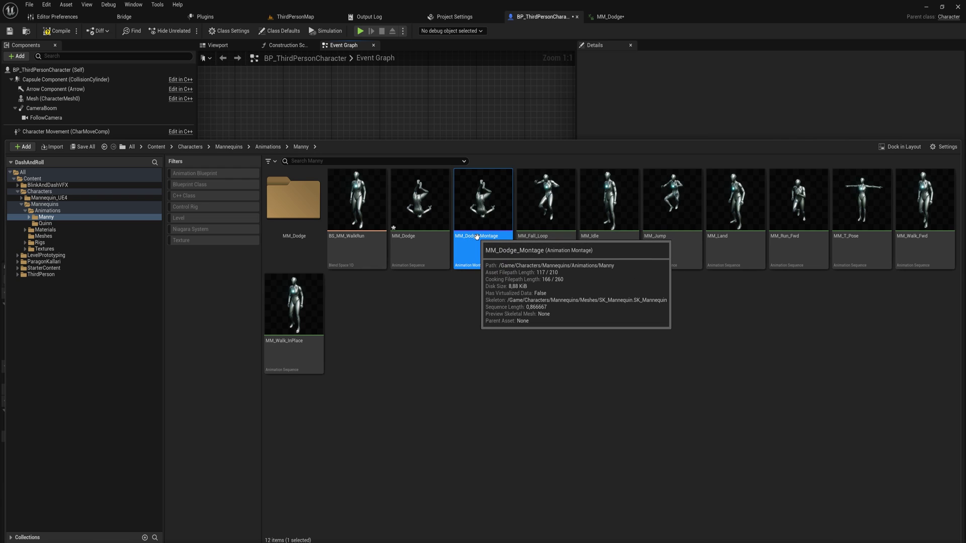
{"action": "left_click", "coordinate": [378, 95]}
Assign MM_Dodge_Montage as the Anim Montage of the Play Anim Montage node and compile the blueprint
{"action": "left_click_drag", "start_coordinate": [515, 226], "coordinate": [516, 225]}
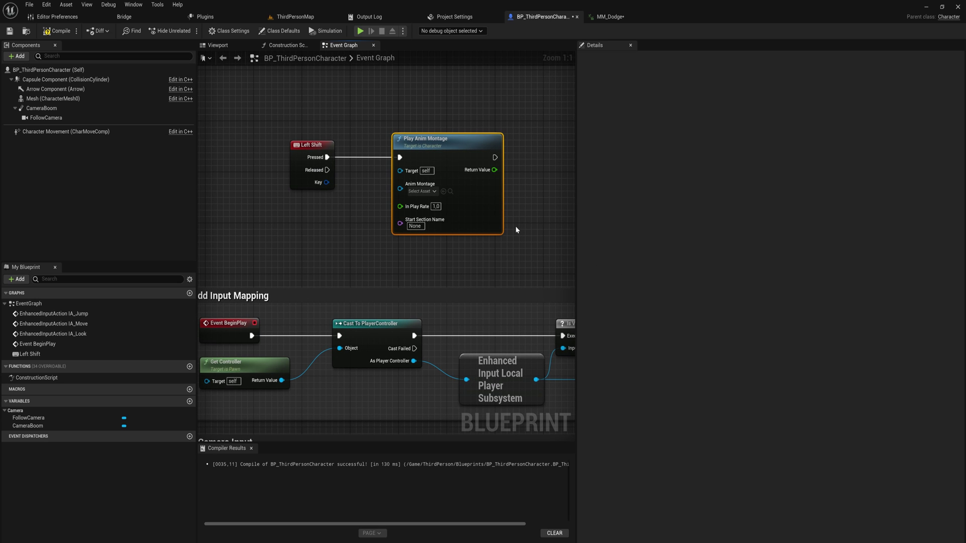
{"action": "left_click", "coordinate": [433, 191]}
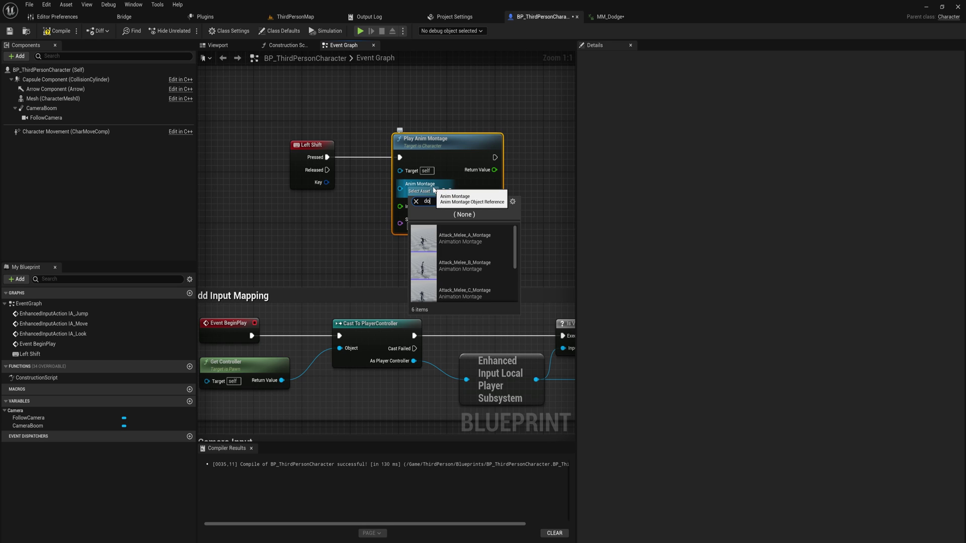
{"action": "left_click", "coordinate": [472, 243]}
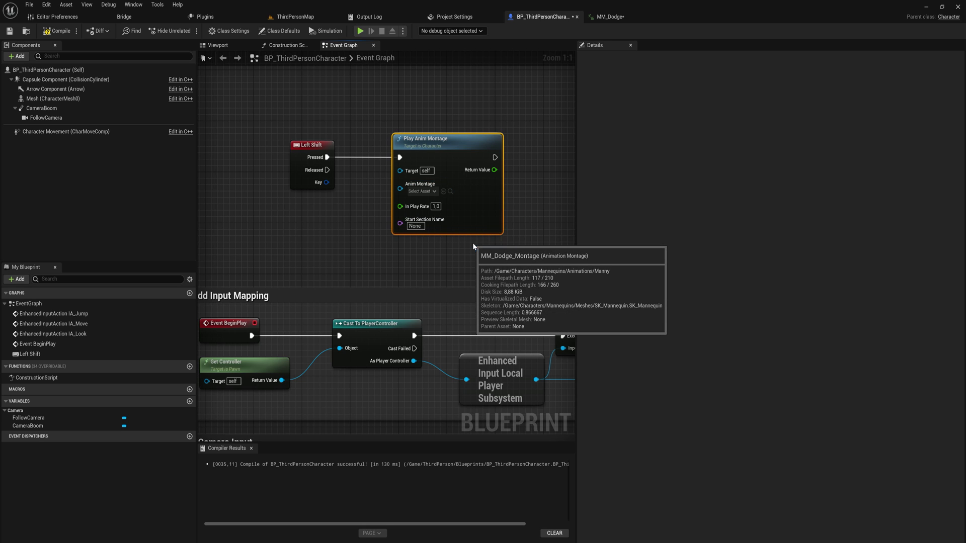
{"action": "right_click_drag", "start_coordinate": [493, 246], "coordinate": [447, 239]}
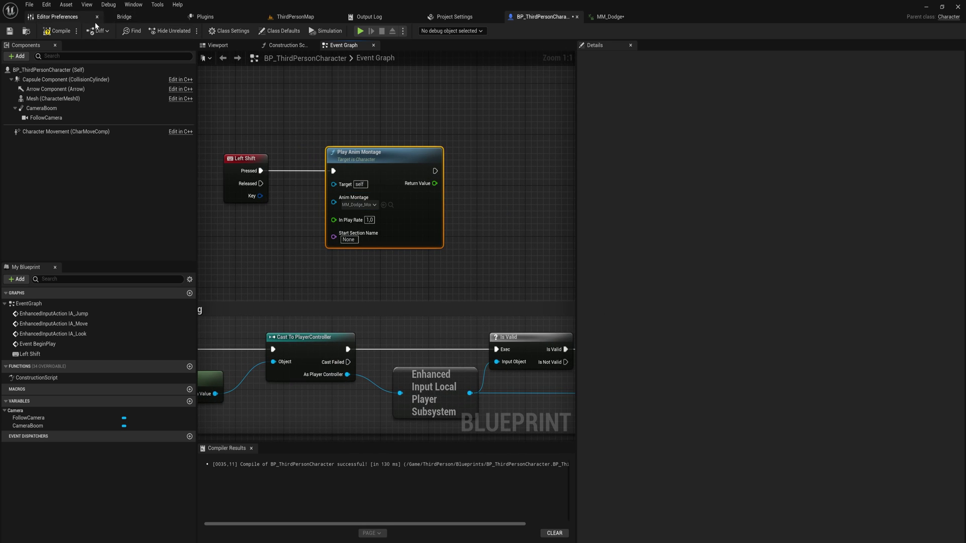
{"action": "left_click", "coordinate": [56, 31]}
Playtest ThirdPersonMap by triggering the Left Shift dodge and running the character around, and end the play session
{"action": "left_click", "coordinate": [296, 17]}
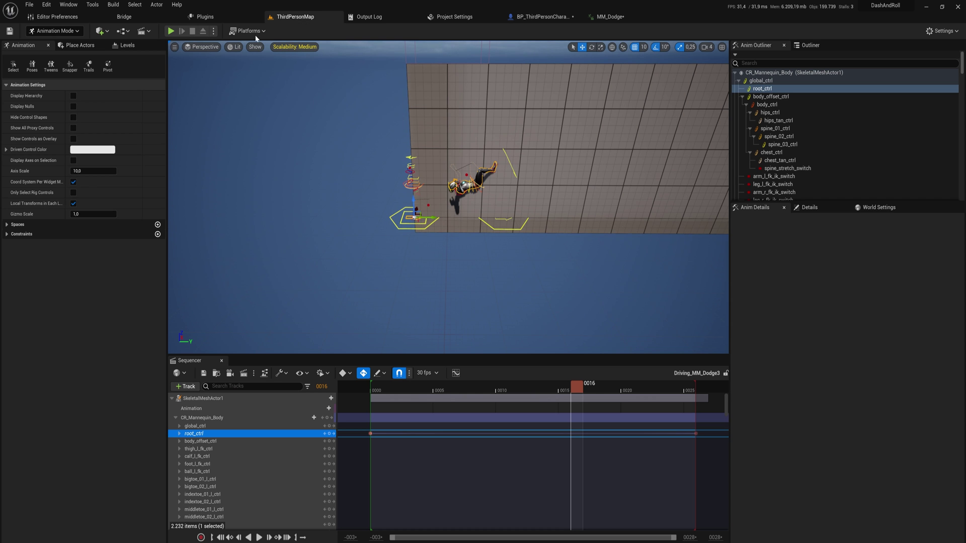
{"action": "left_click", "coordinate": [171, 31]}
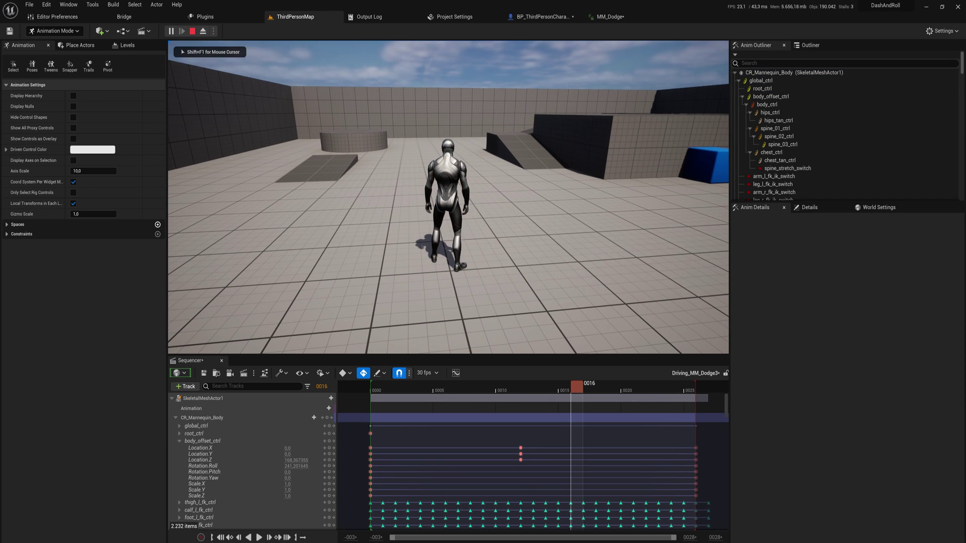
{"action": "key", "text": "shift"}
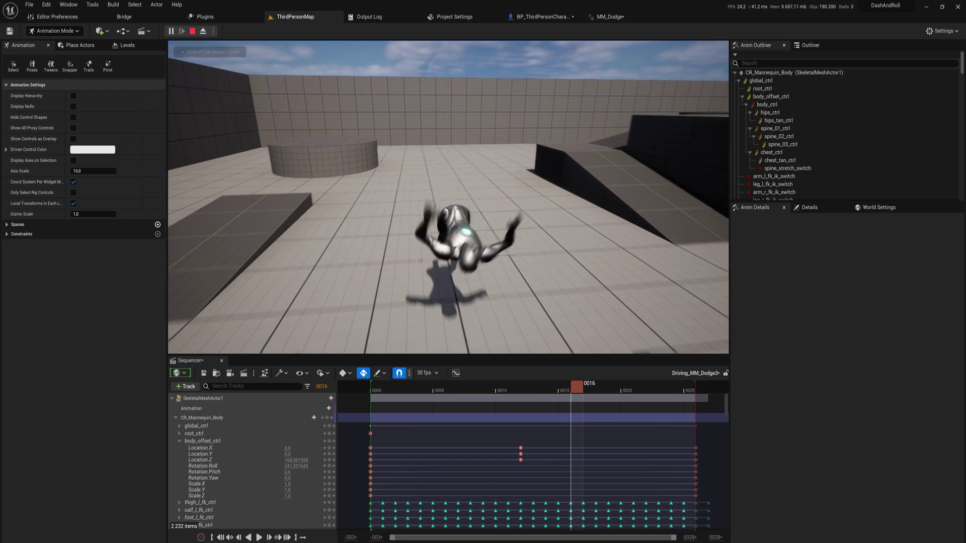
{"action": "key", "text": "shift"}
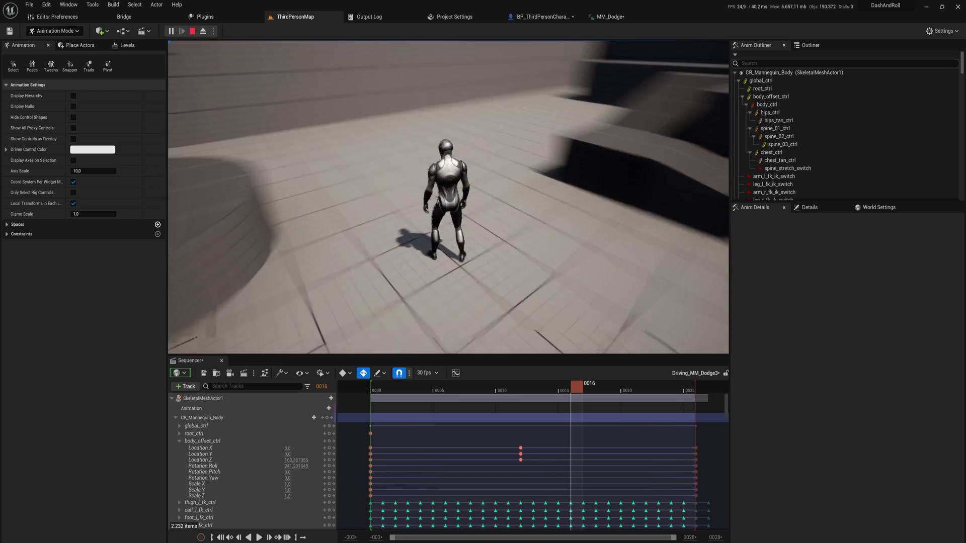
{"action": "key", "text": "w"}
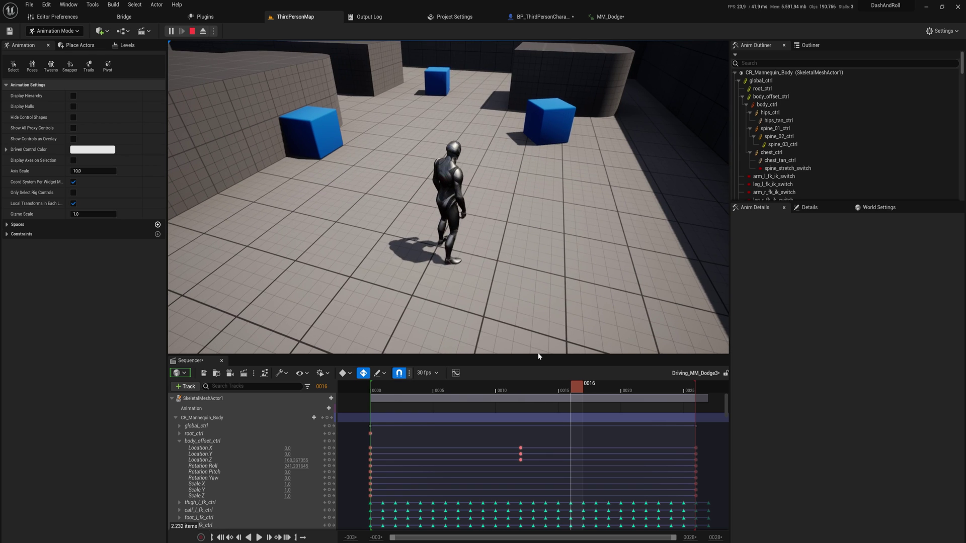
{"action": "key", "text": "Escape"}
{"action": "right_click_drag", "start_coordinate": [448, 197], "coordinate": [573, 191]}
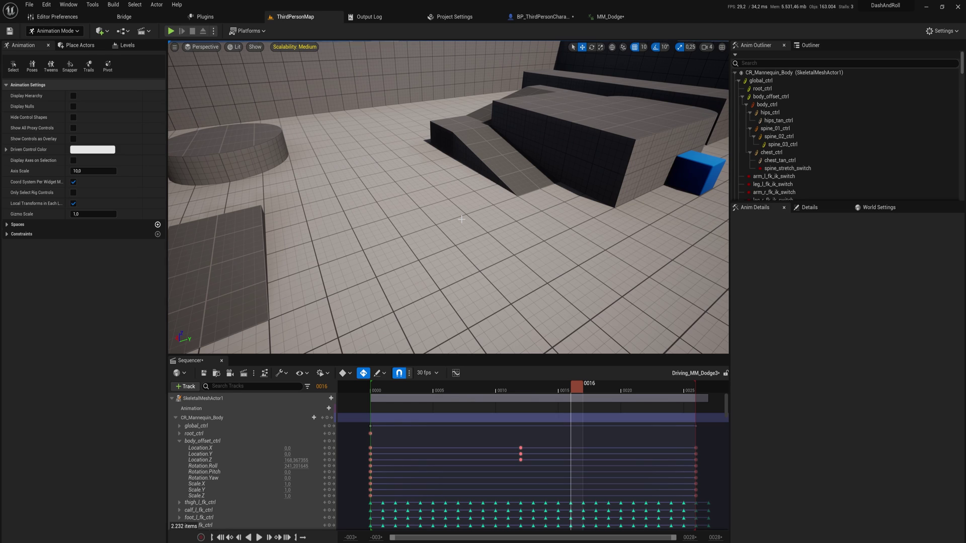
Go back to the event graph of BP_ThirdPersonCharacter
{"action": "left_click", "coordinate": [541, 16]}
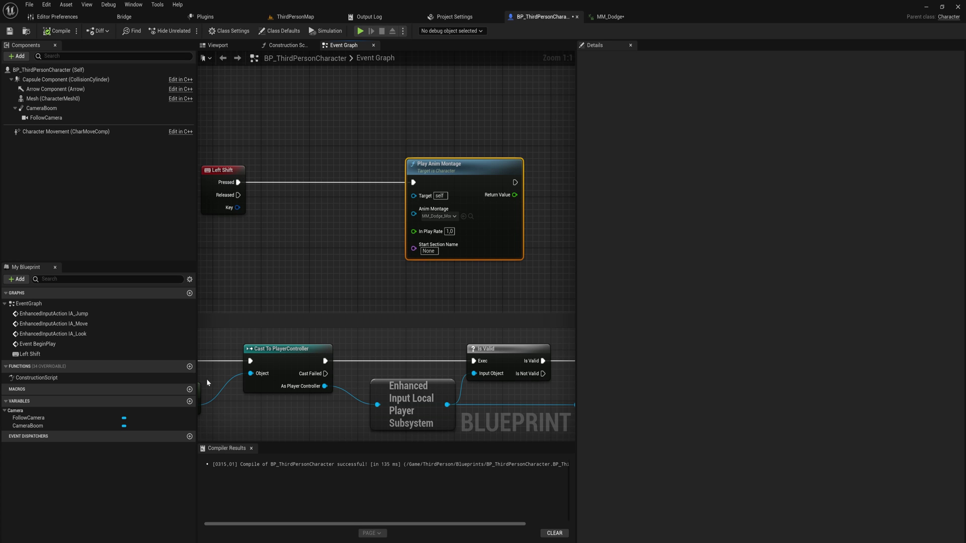
{"action": "left_click", "coordinate": [190, 401]}
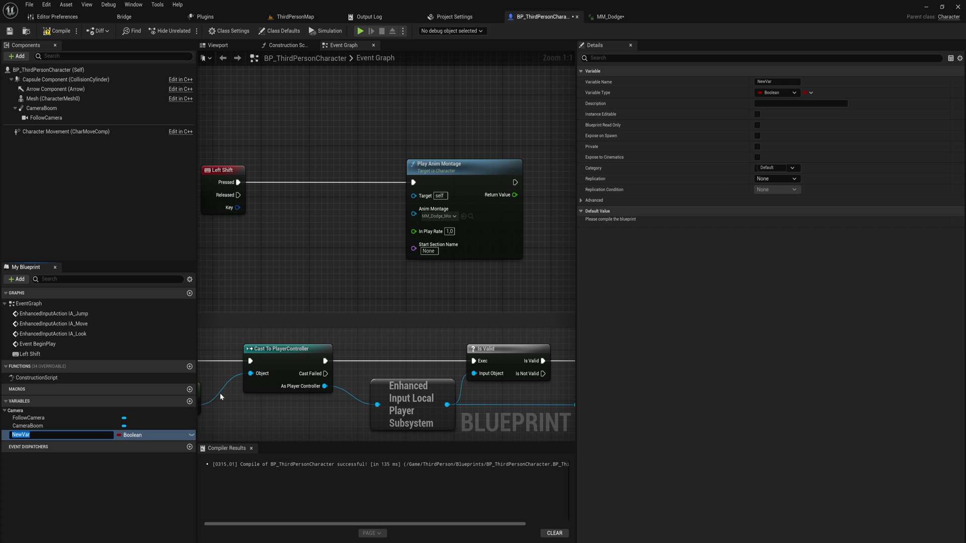
{"action": "key", "text": "Return"}
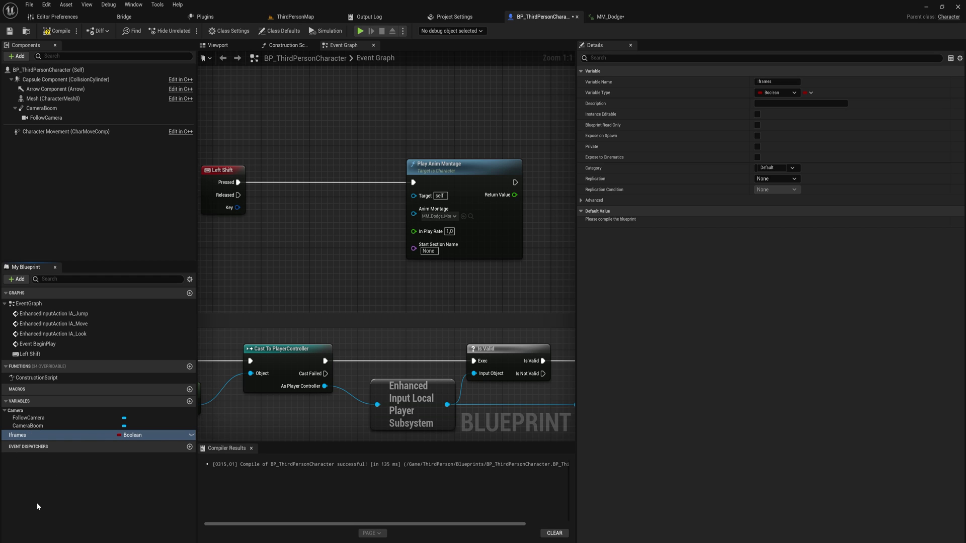
{"action": "left_click", "coordinate": [56, 435]}
{"action": "key", "text": "BackSpace"}
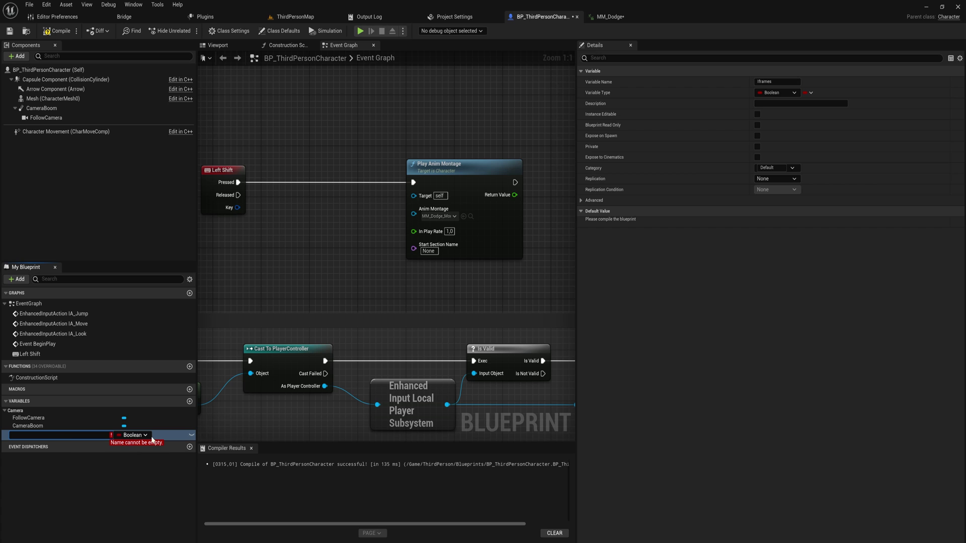
{"action": "left_click", "coordinate": [173, 436]}
{"action": "key", "text": "Delete"}
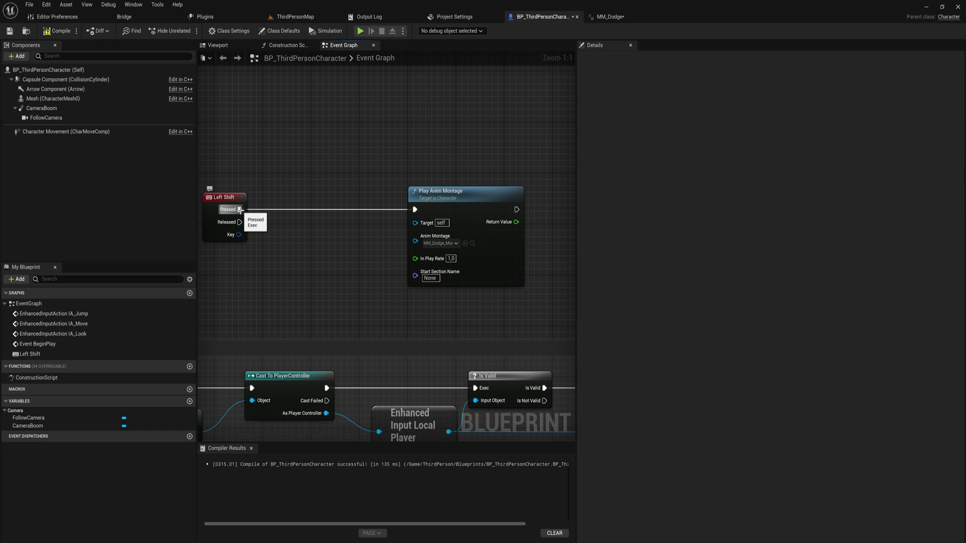
Insert an Add Gameplay Tag node between the Left Shift Pressed output and Play Anim Montage, aligned with the event
{"action": "left_click_drag", "start_coordinate": [240, 210], "coordinate": [287, 210]}
{"action": "type", "text": "add game"}
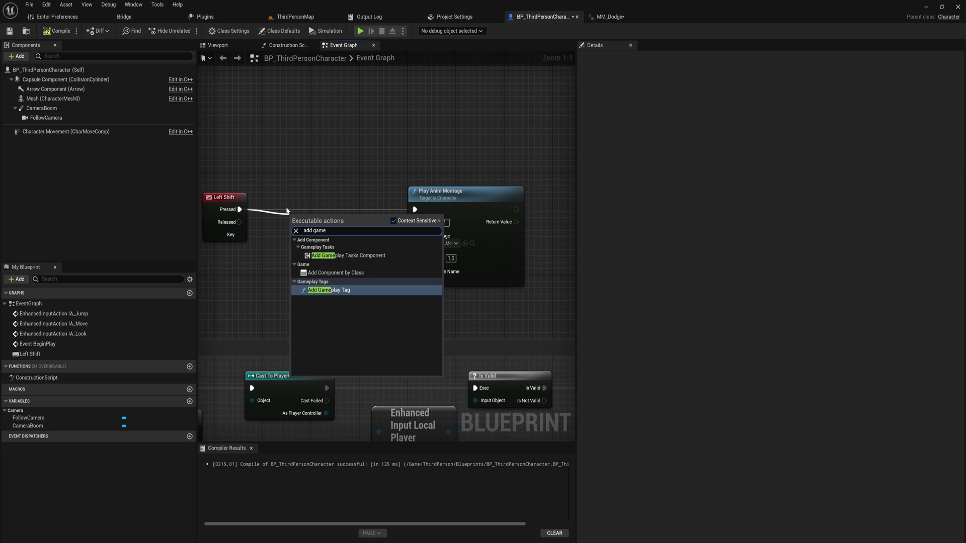
{"action": "key", "text": "Return"}
{"action": "key", "text": "q"}
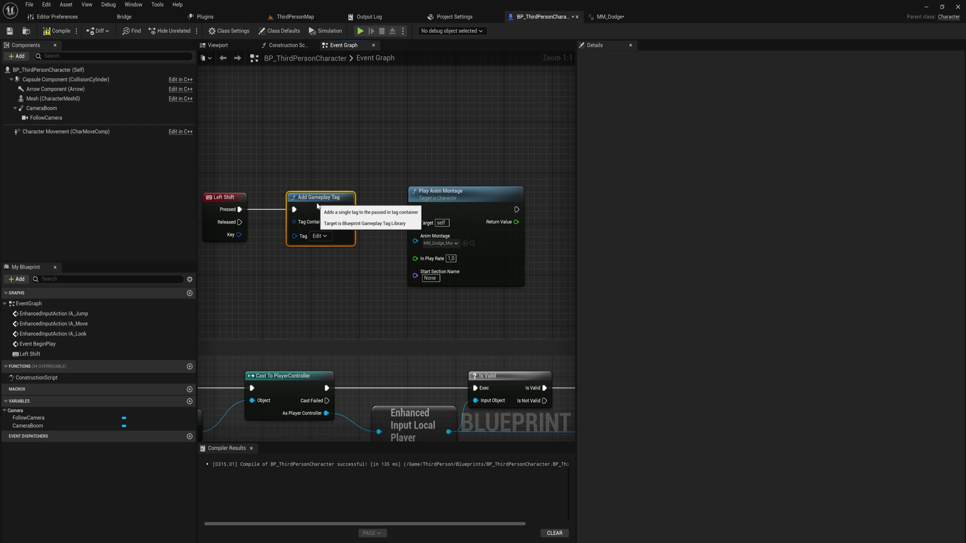
Create a new gameplay tag named Status.Inv as the tag of the Add Gameplay Tag node
{"action": "left_click", "coordinate": [319, 236]}
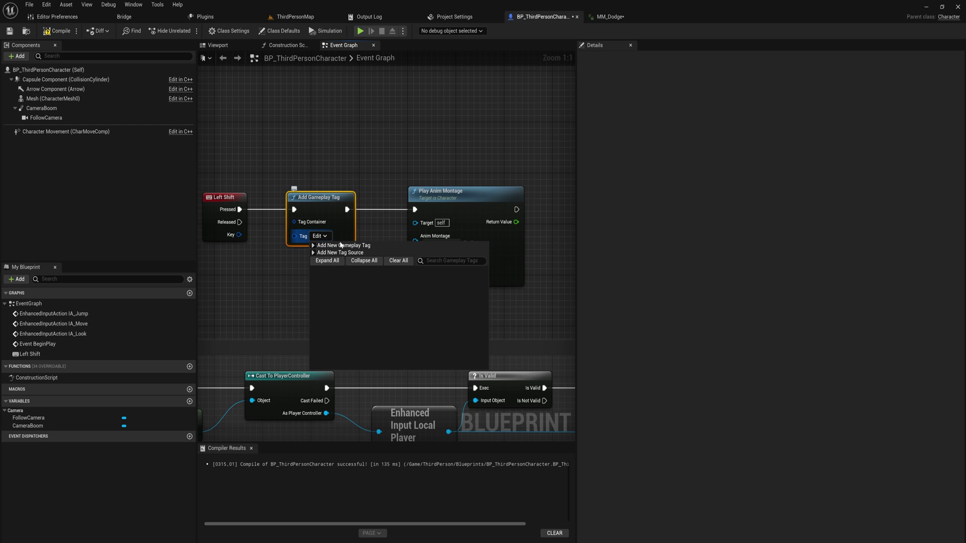
{"action": "left_click", "coordinate": [334, 246]}
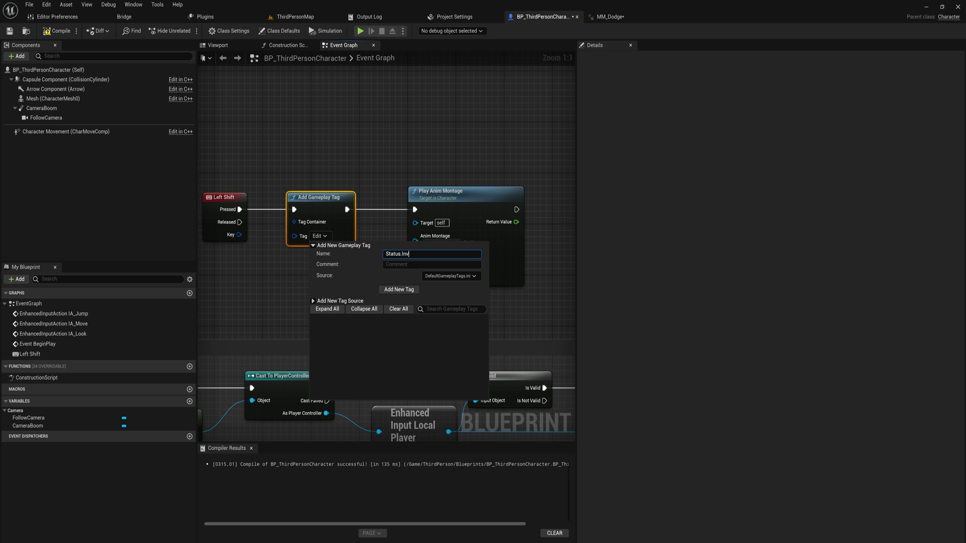
{"action": "left_click", "coordinate": [402, 290]}
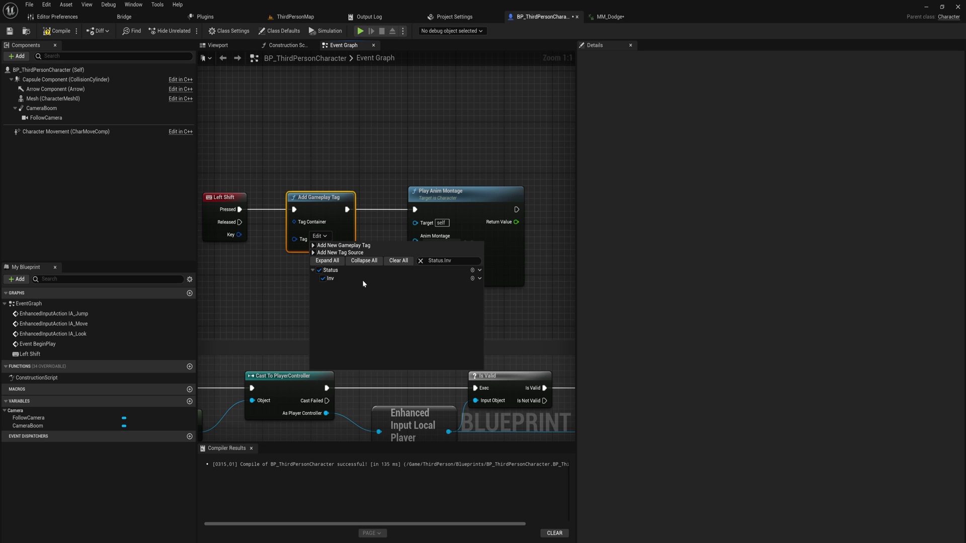
{"action": "right_click_drag", "start_coordinate": [281, 268], "coordinate": [430, 269]}
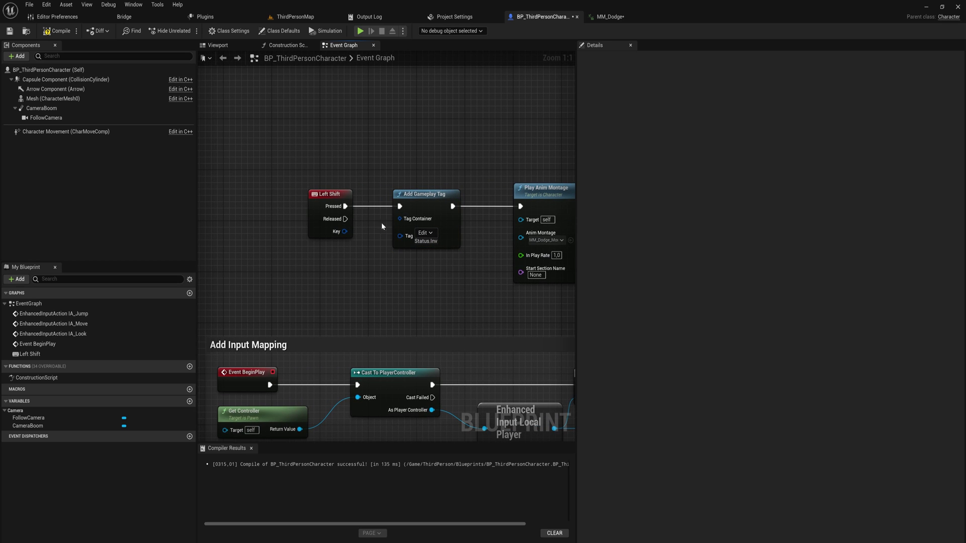
Promote the Add Gameplay Tag node's Tag Container input to a variable named Tag Container
{"action": "right_click", "coordinate": [403, 220]}
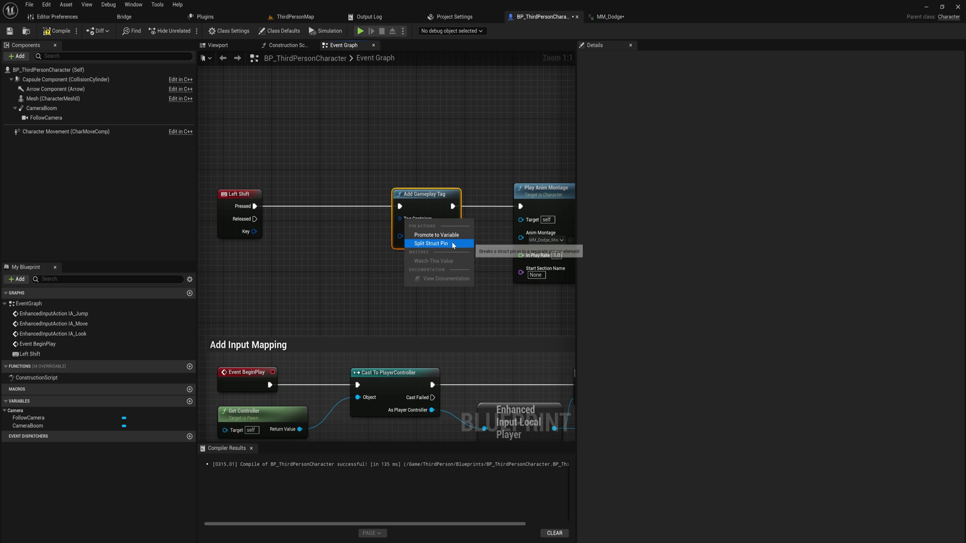
{"action": "left_click", "coordinate": [427, 235]}
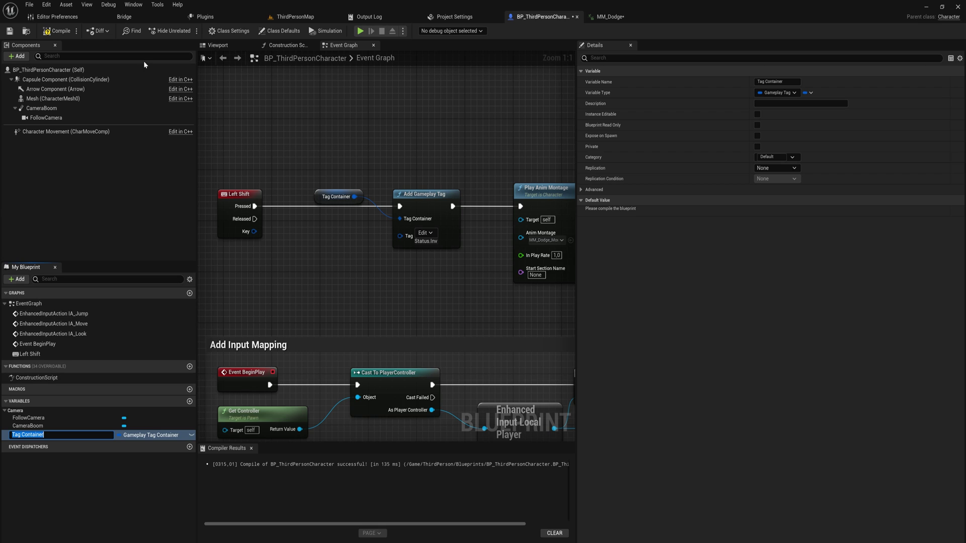
{"action": "key", "text": "Return"}
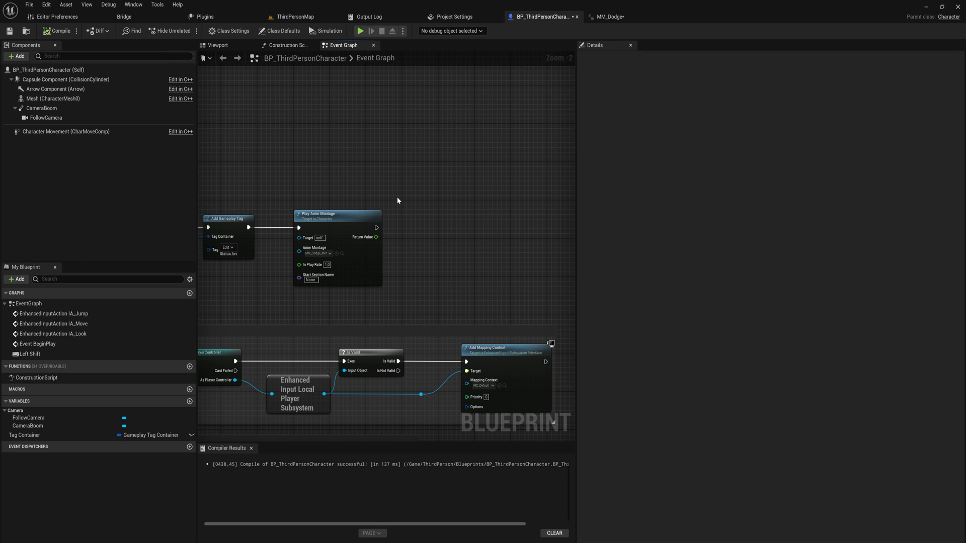
Add a Delay node after Play Anim Montage and feed the montage's Return Value into its Duration
{"action": "left_click", "coordinate": [304, 284]}
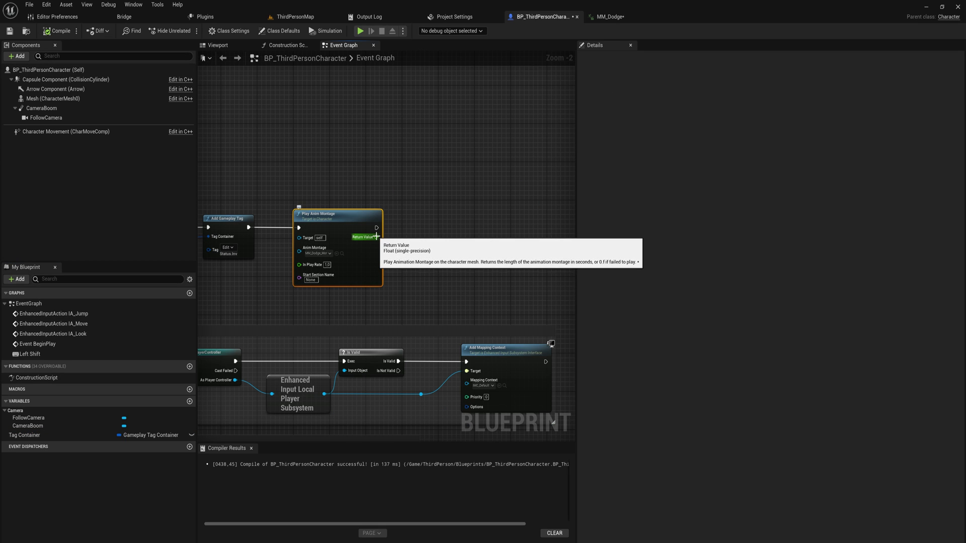
{"action": "left_click_drag", "start_coordinate": [376, 237], "coordinate": [414, 237]}
{"action": "left_click", "coordinate": [407, 218]}
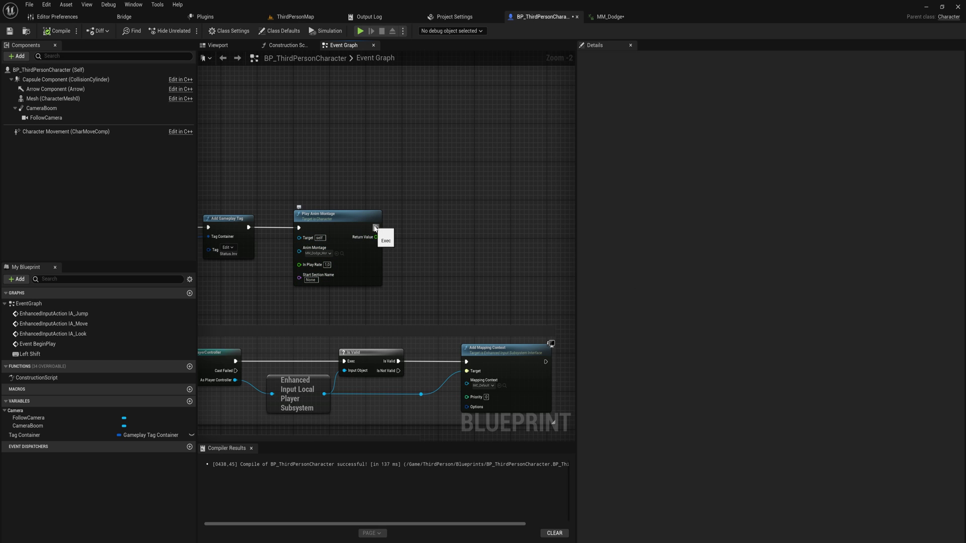
{"action": "left_click_drag", "start_coordinate": [376, 227], "coordinate": [431, 225]}
{"action": "type", "text": "delay"}
{"action": "key", "text": "Return"}
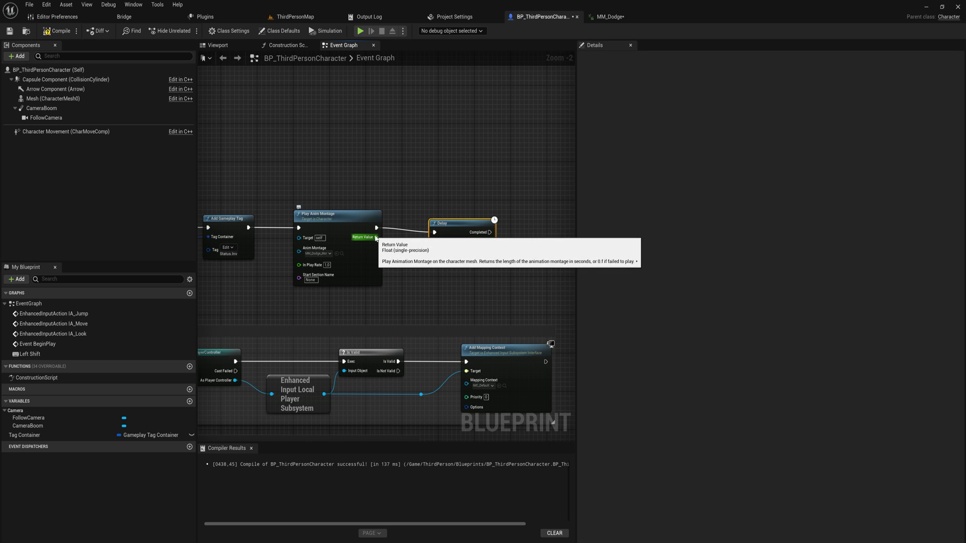
{"action": "left_click_drag", "start_coordinate": [377, 237], "coordinate": [438, 218]}
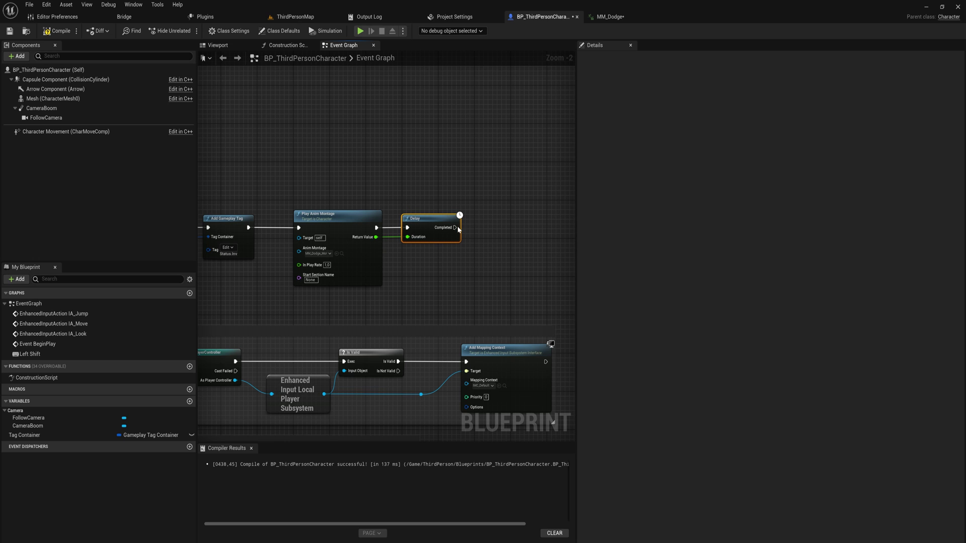
Add a Remove Gameplay Tag node connected to the Delay's Completed output
{"action": "left_click_drag", "start_coordinate": [455, 227], "coordinate": [484, 232]}
{"action": "type", "text": "re"}
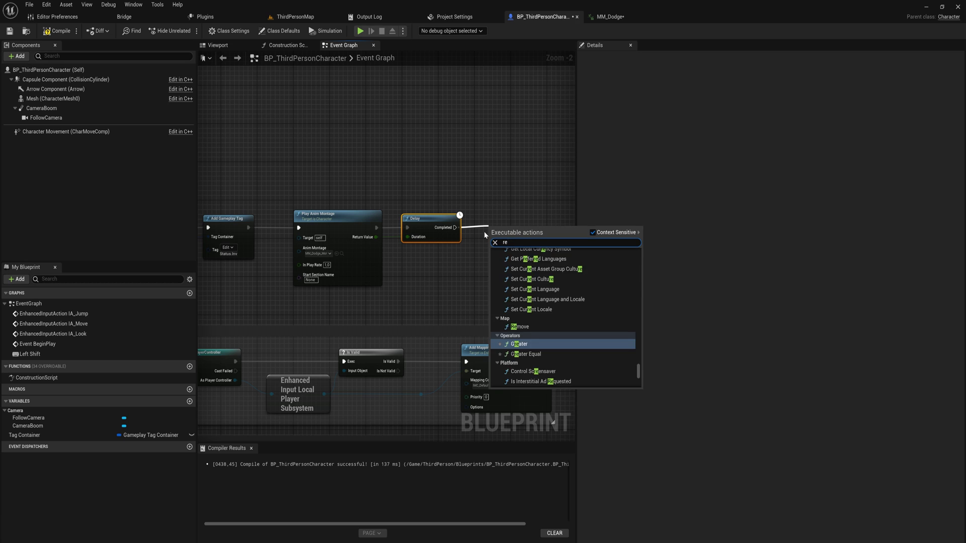
{"action": "type", "text": "move game"}
{"action": "key", "text": "Return"}
Connect a Tag Container getter to the Remove Gameplay Tag node and select Status.Inv as its tag
{"action": "left_click_drag", "start_coordinate": [24, 435], "coordinate": [493, 248]}
{"action": "left_click", "coordinate": [484, 284]}
{"action": "left_click", "coordinate": [513, 257]}
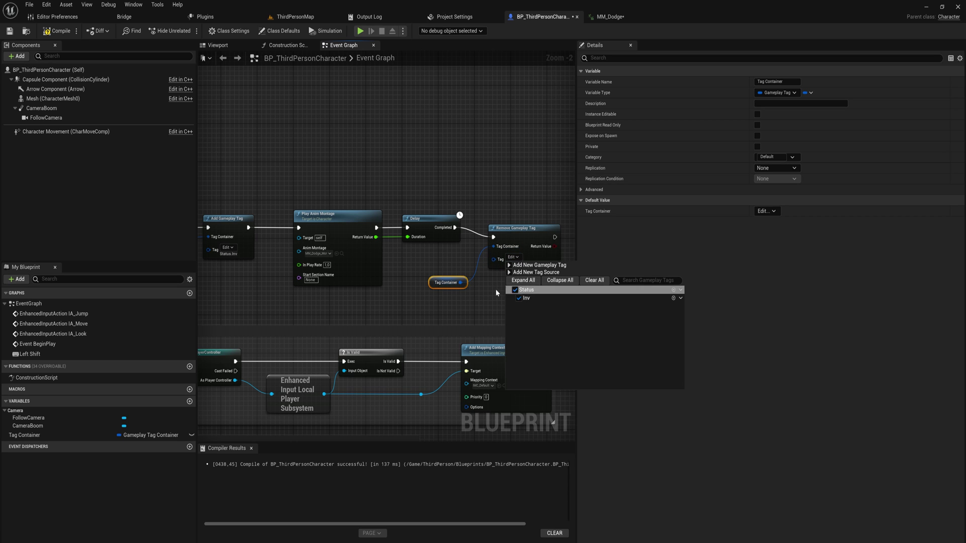
{"action": "right_click_drag", "start_coordinate": [495, 288], "coordinate": [451, 307]}
Line up Remove Gameplay Tag with the Delay node and move its Tag Container getter closer beneath the connection
{"action": "left_click_drag", "start_coordinate": [477, 256], "coordinate": [482, 247]}
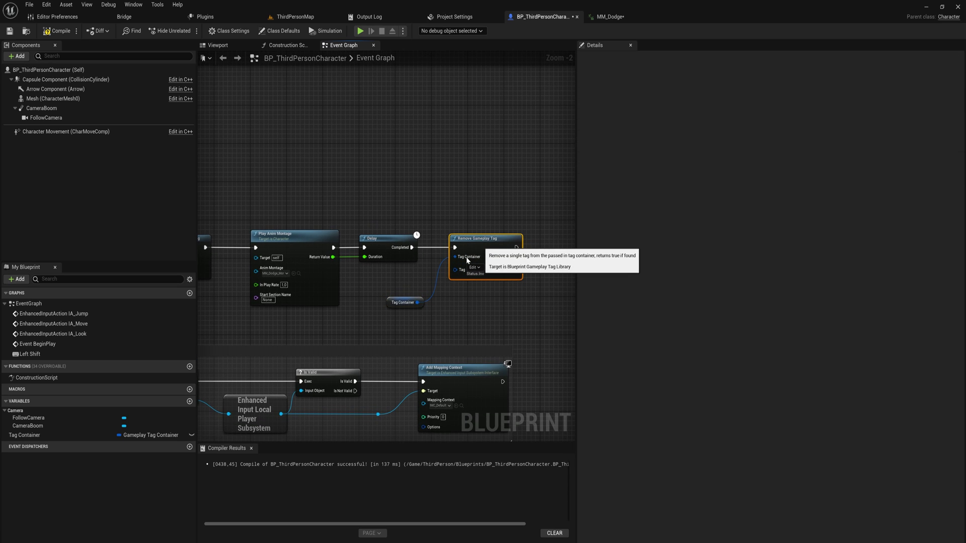
{"action": "left_click_drag", "start_coordinate": [395, 303], "coordinate": [408, 276]}
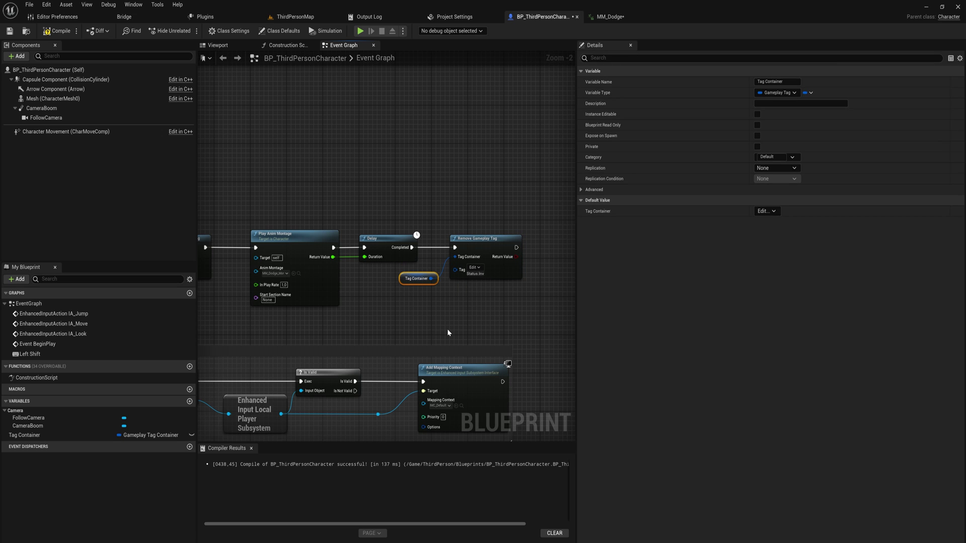
{"action": "left_click", "coordinate": [486, 305]}
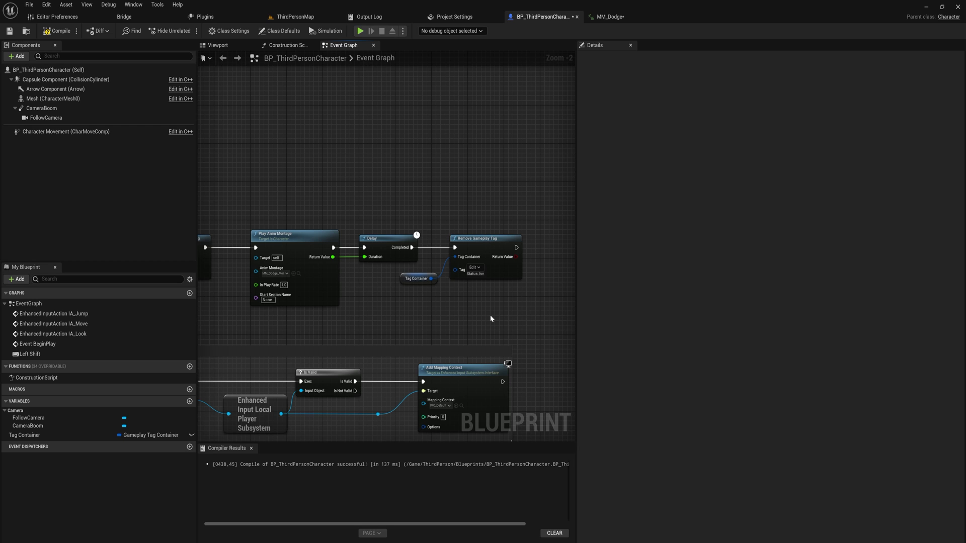
{"action": "left_click_drag", "start_coordinate": [490, 315], "coordinate": [428, 277]}
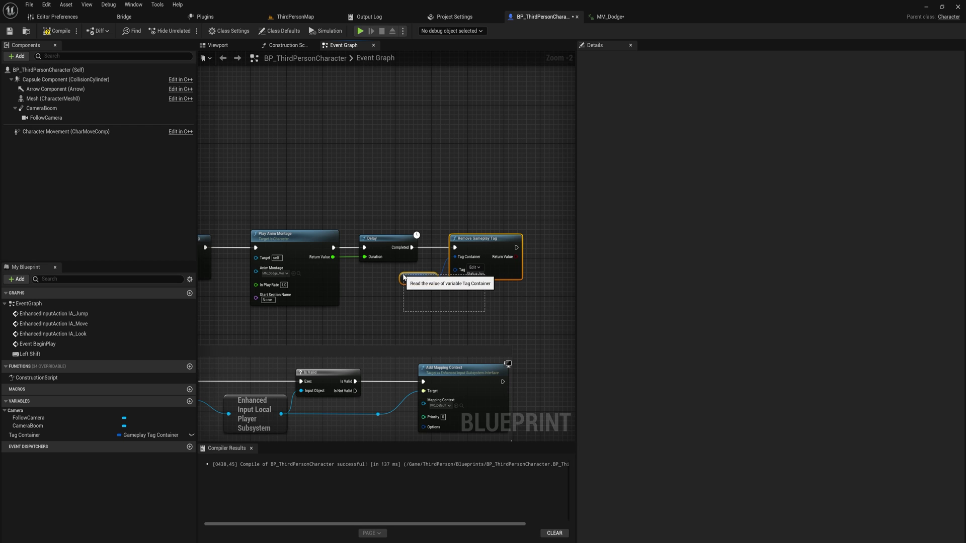
{"action": "left_click", "coordinate": [462, 324]}
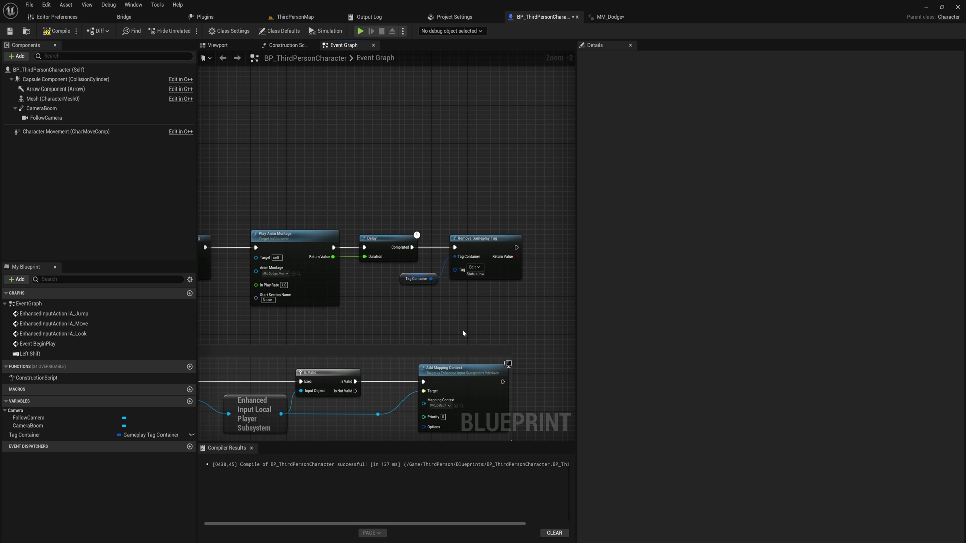
{"action": "right_click_drag", "start_coordinate": [463, 333], "coordinate": [572, 318]}
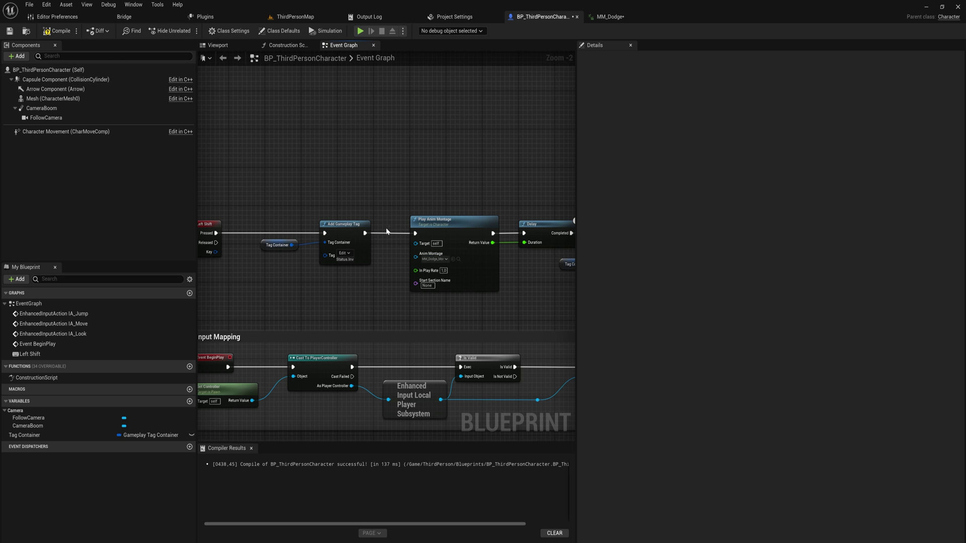
{"action": "left_click_drag", "start_coordinate": [297, 200], "coordinate": [563, 298]}
{"action": "right_click_drag", "start_coordinate": [294, 300], "coordinate": [366, 302]}
{"action": "right_click_drag", "start_coordinate": [316, 231], "coordinate": [319, 216]}
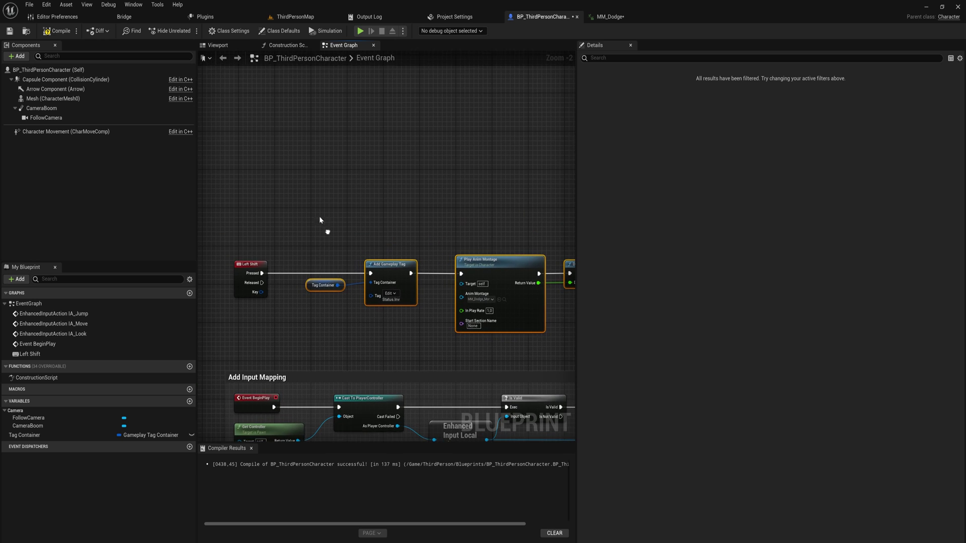
Add a Left Ctrl keyboard event and place it above the Left Shift event
{"action": "right_click", "coordinate": [288, 183]}
{"action": "type", "text": "left"}
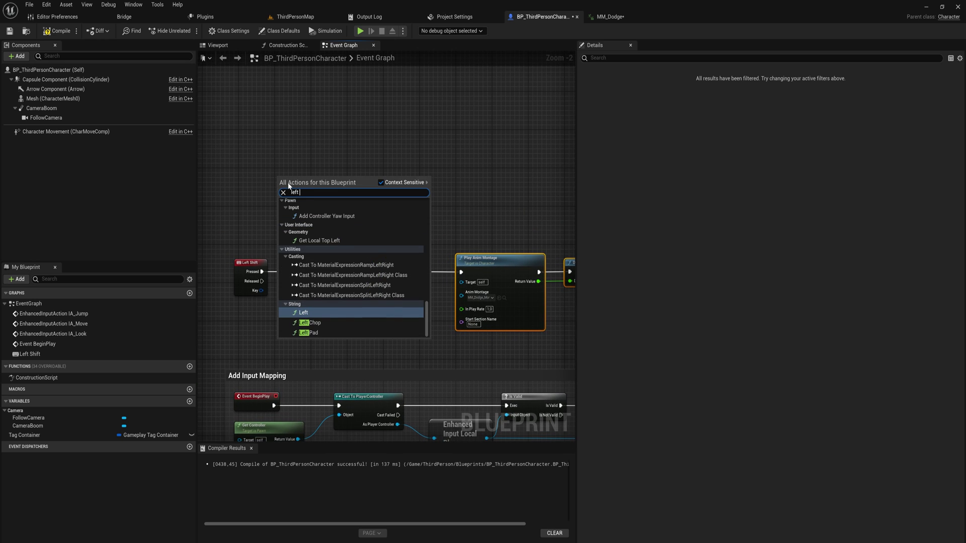
{"action": "type", "text": " ctrl"}
{"action": "key", "text": "Return"}
{"action": "left_click_drag", "start_coordinate": [300, 182], "coordinate": [257, 191]}
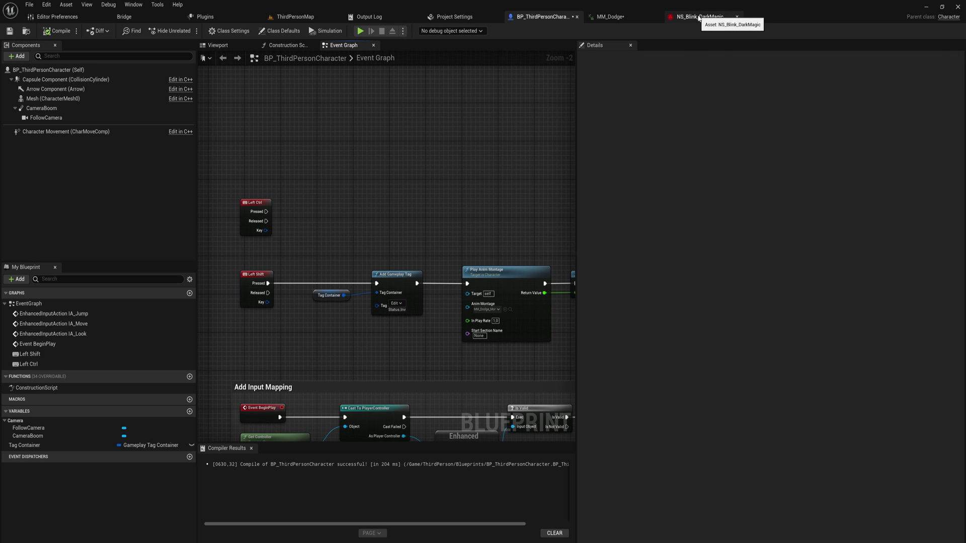
Examine the NS_Blink_DarkMagic Niagara effect in its preview, and return to the BP_ThirdPersonCharacter event graph
{"action": "left_click", "coordinate": [700, 17]}
{"action": "left_click_drag", "start_coordinate": [97, 186], "coordinate": [121, 194]}
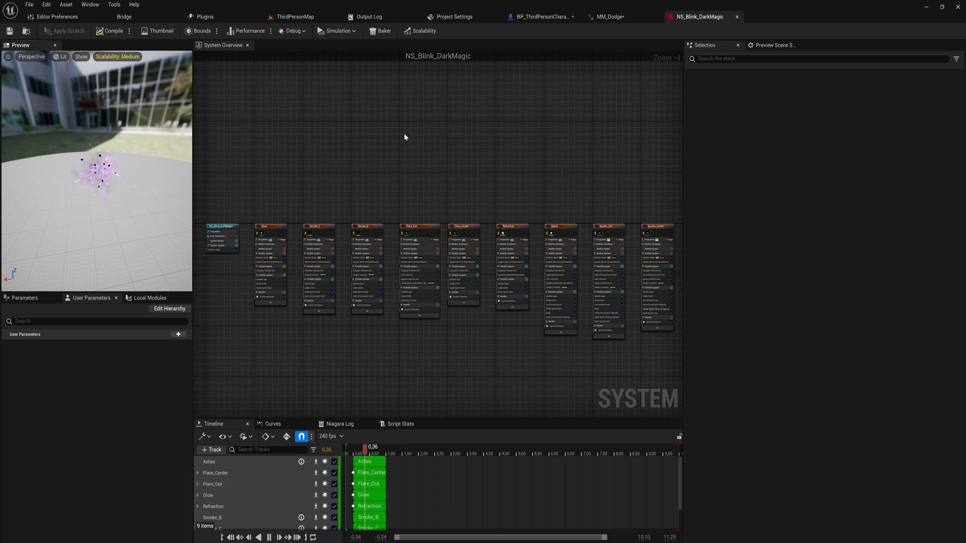
{"action": "left_click", "coordinate": [541, 17]}
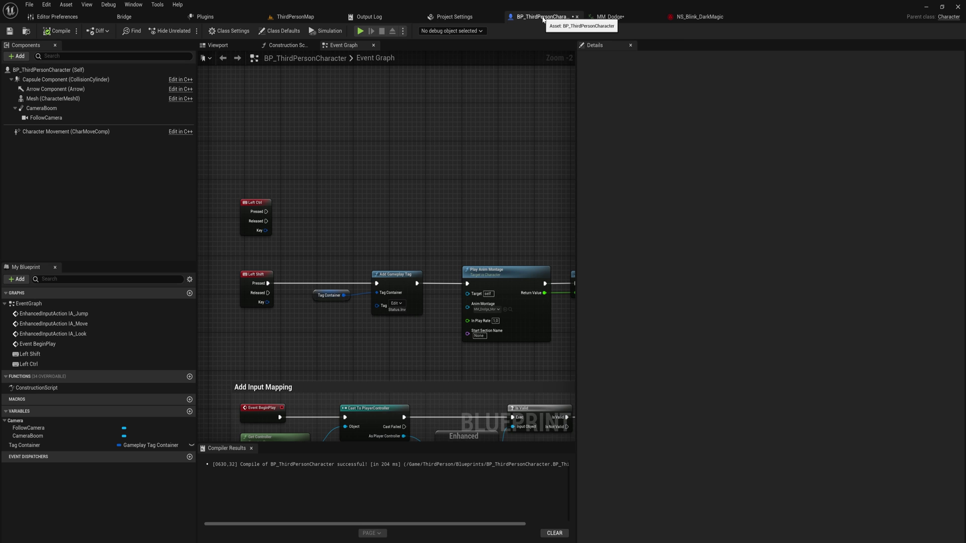
Add a Niagara Spawn System at Location node connected to the Left Ctrl event's Pressed output
{"action": "left_click", "coordinate": [263, 212]}
{"action": "left_click_drag", "start_coordinate": [266, 212], "coordinate": [322, 210]}
{"action": "type", "text": "spawn niaga"}
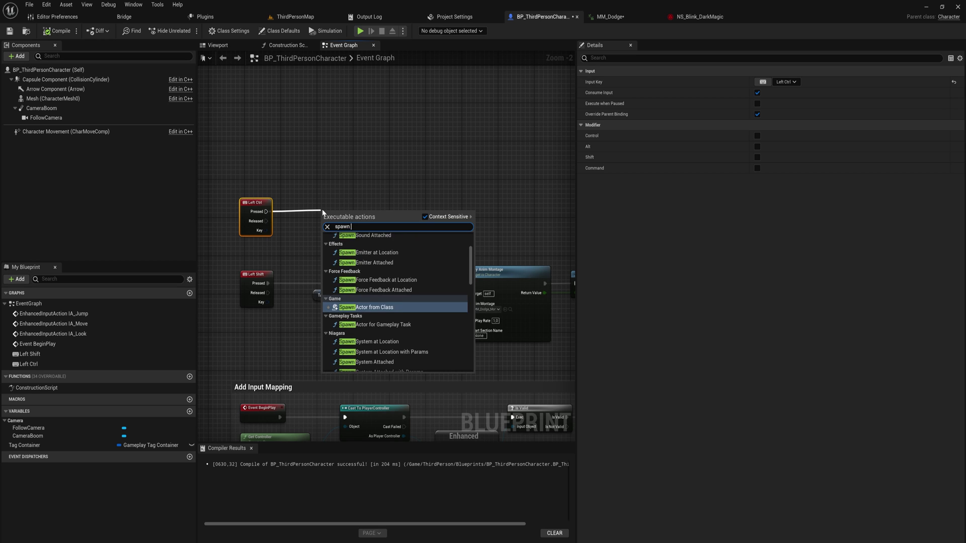
{"action": "key", "text": "Up"}
{"action": "key", "text": "Up"}
{"action": "key", "text": "Return"}
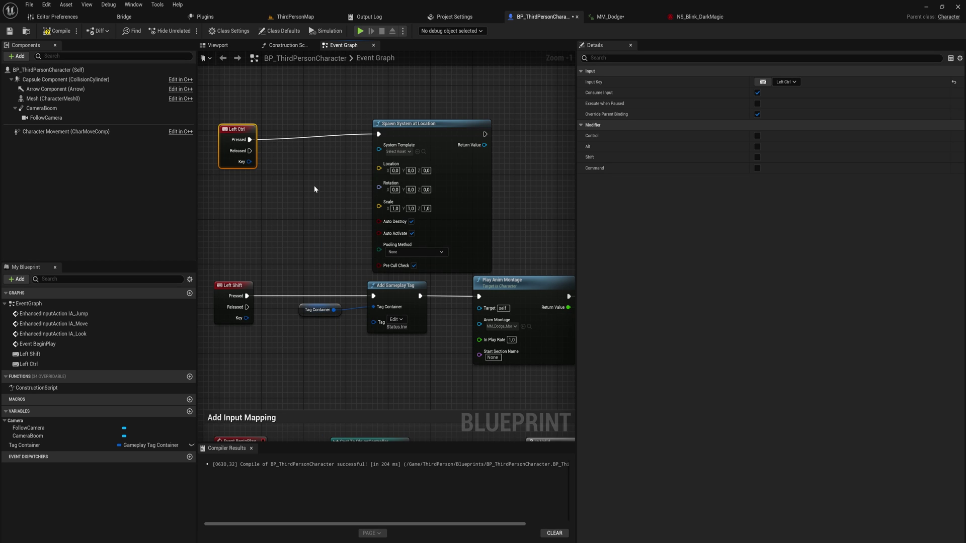
Add a Get Actor Location node and connect it to the Location input of Spawn System at Location
{"action": "right_click", "coordinate": [314, 189]}
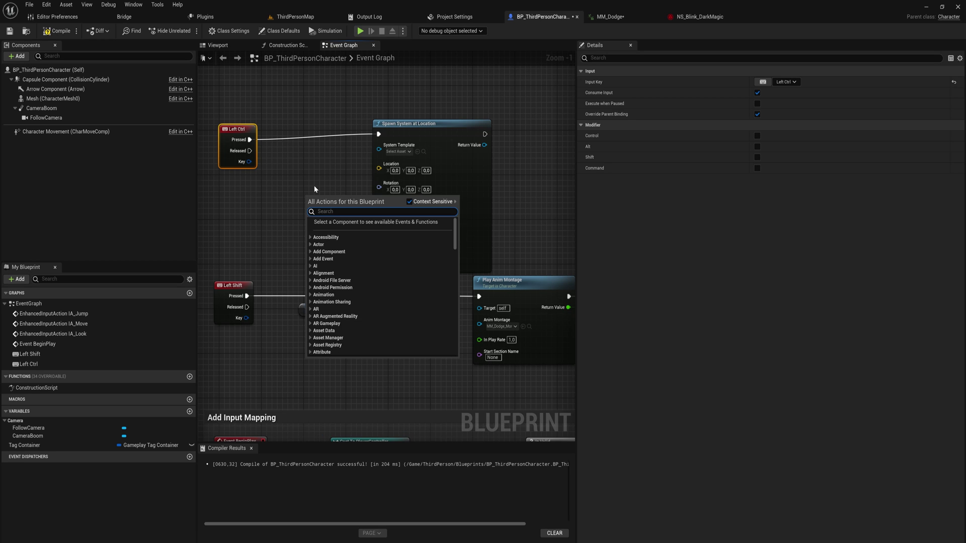
{"action": "type", "text": "get actor"}
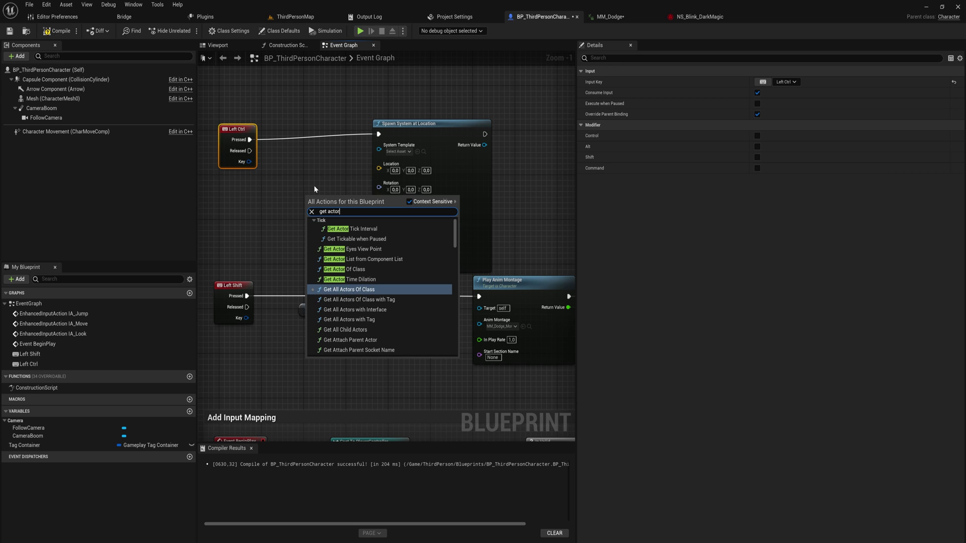
{"action": "type", "text": " lo"}
{"action": "key", "text": "Down"}
{"action": "key", "text": "Down"}
{"action": "key", "text": "Down"}
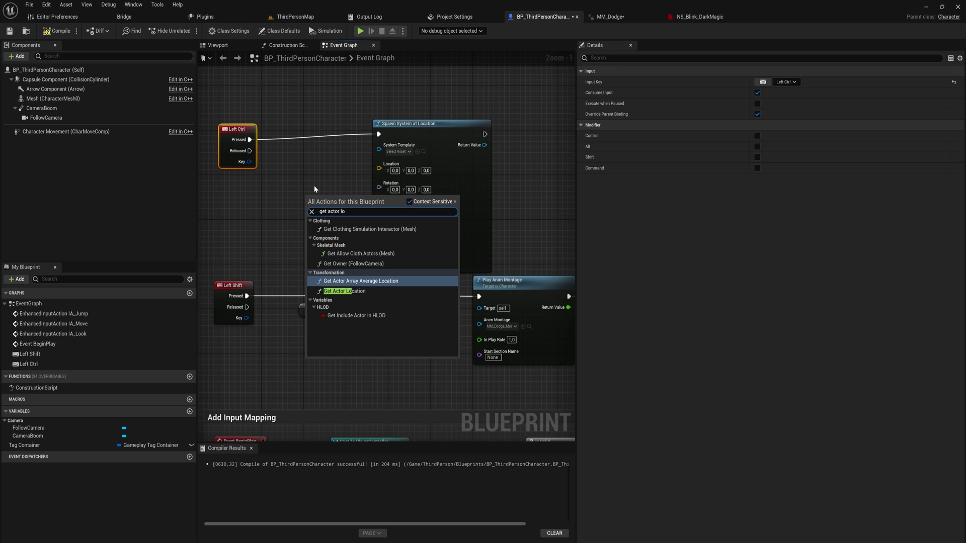
{"action": "key", "text": "Return"}
{"action": "left_click_drag", "start_coordinate": [338, 198], "coordinate": [379, 168]}
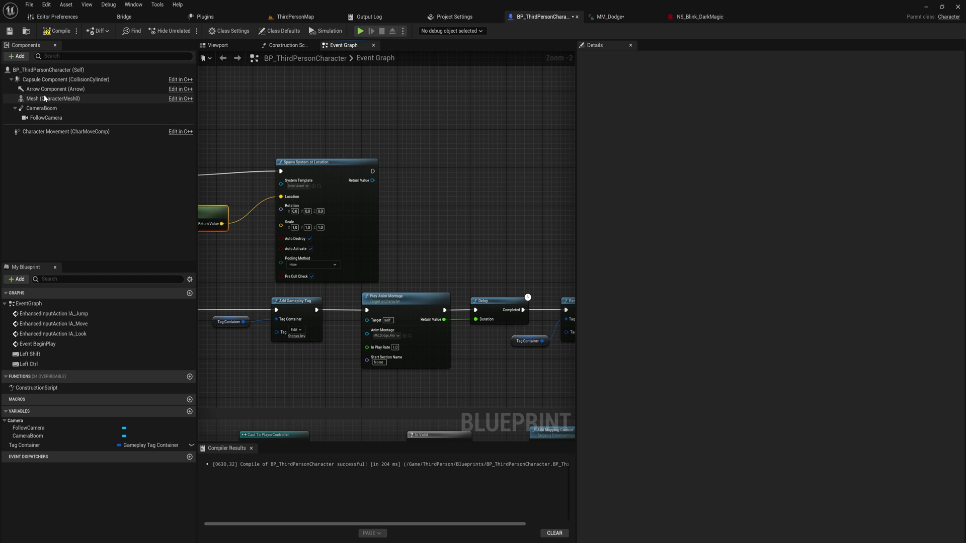
Add a Set Visibility node for the Mesh after Spawn System at Location, with Propagate to Children enabled
{"action": "left_click_drag", "start_coordinate": [33, 100], "coordinate": [422, 145]}
{"action": "type", "text": "set vis"}
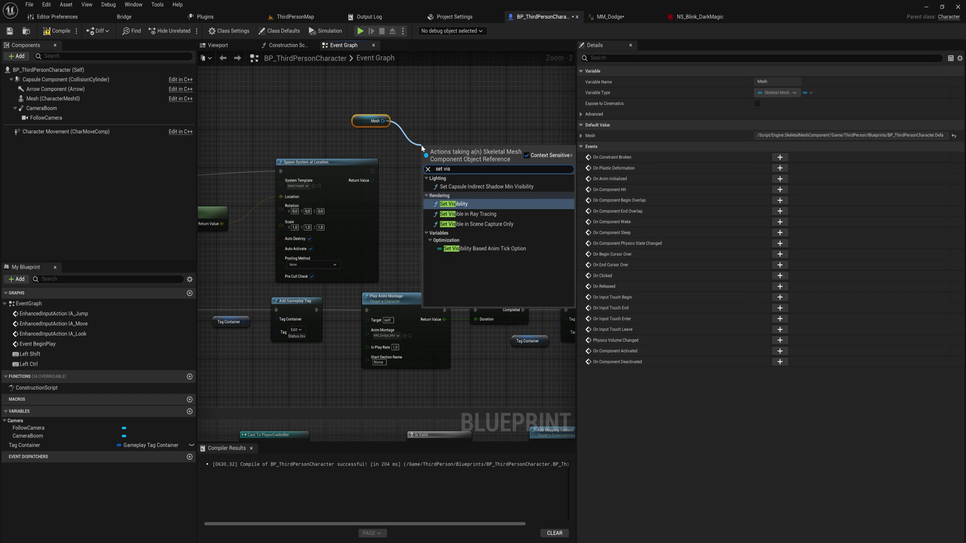
{"action": "key", "text": "Return"}
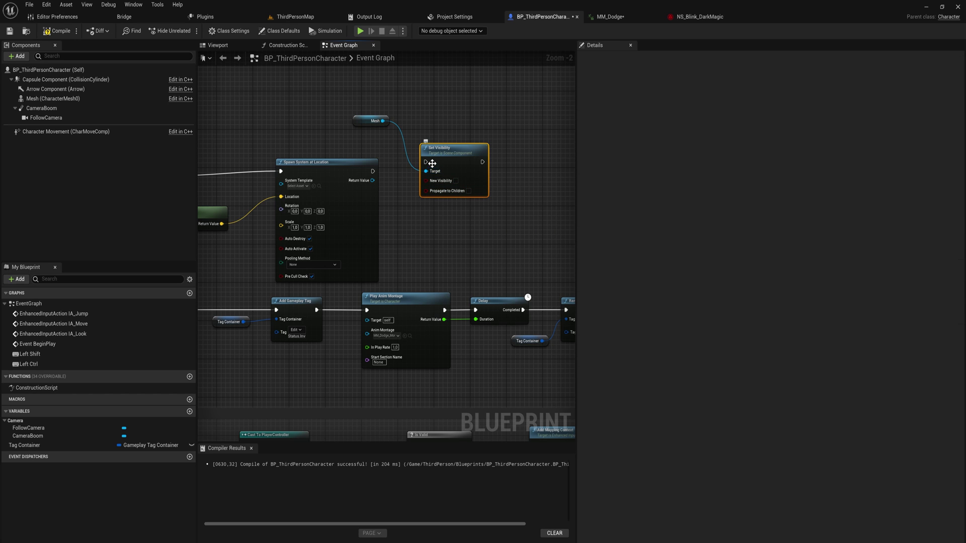
{"action": "left_click_drag", "start_coordinate": [426, 162], "coordinate": [372, 171]}
{"action": "left_click_drag", "start_coordinate": [439, 159], "coordinate": [417, 170]}
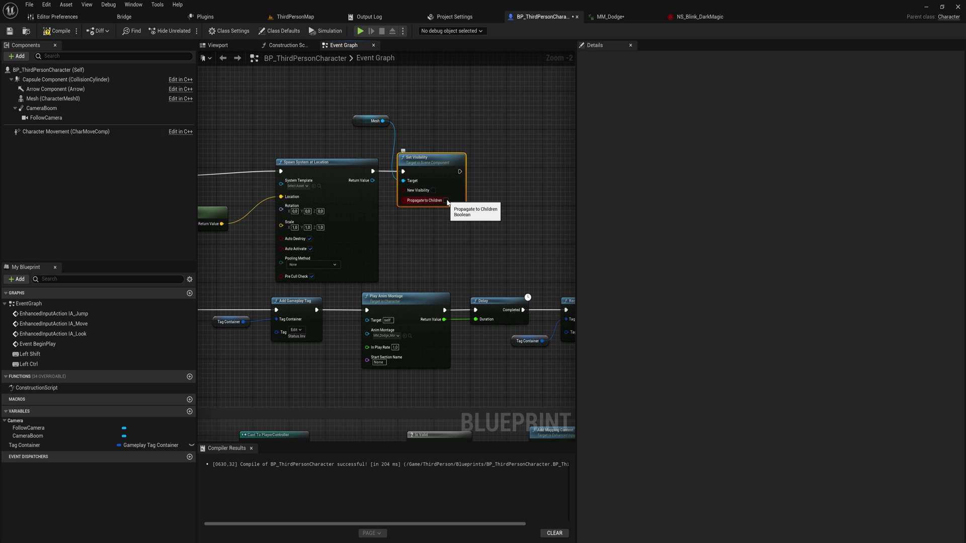
{"action": "left_click", "coordinate": [446, 201]}
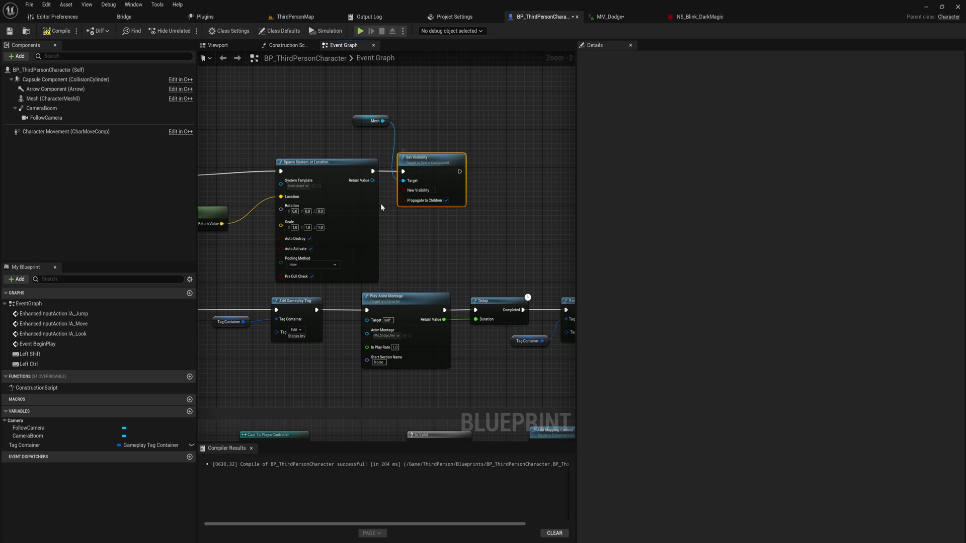
{"action": "left_click", "coordinate": [46, 99]}
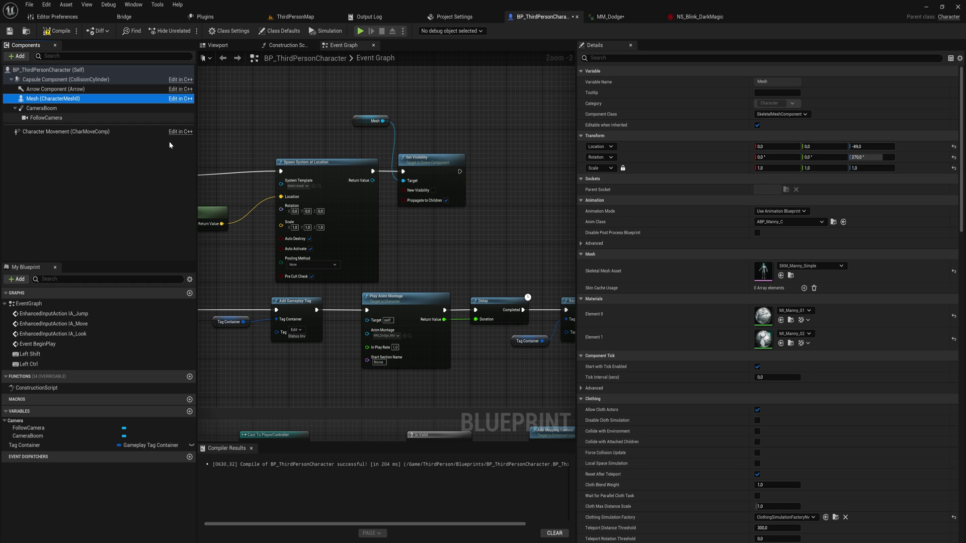
Add a Launch Character node beyond Set Visibility and a Get Actor Forward Vector node beneath the execution line
{"action": "right_click_drag", "start_coordinate": [488, 138], "coordinate": [388, 145]}
{"action": "right_click", "coordinate": [414, 179]}
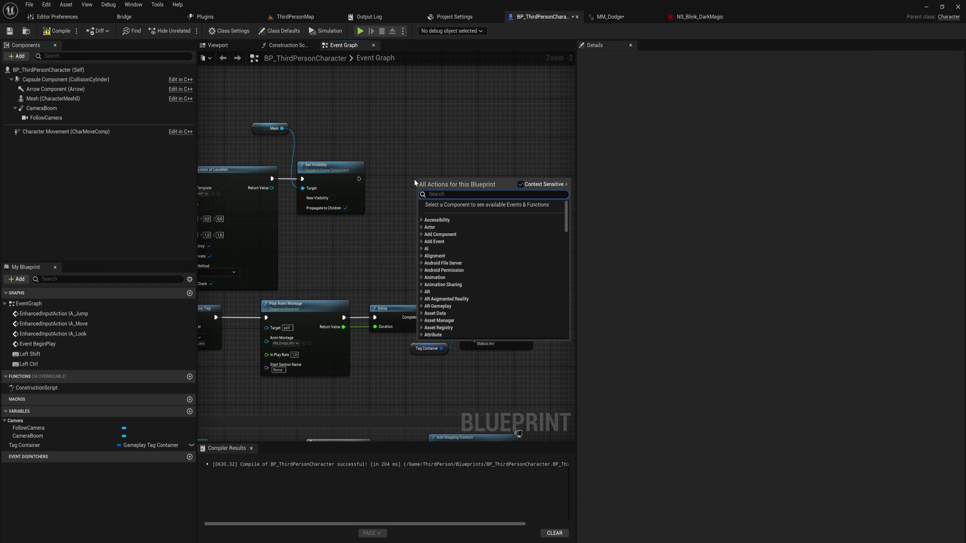
{"action": "type", "text": "launch"}
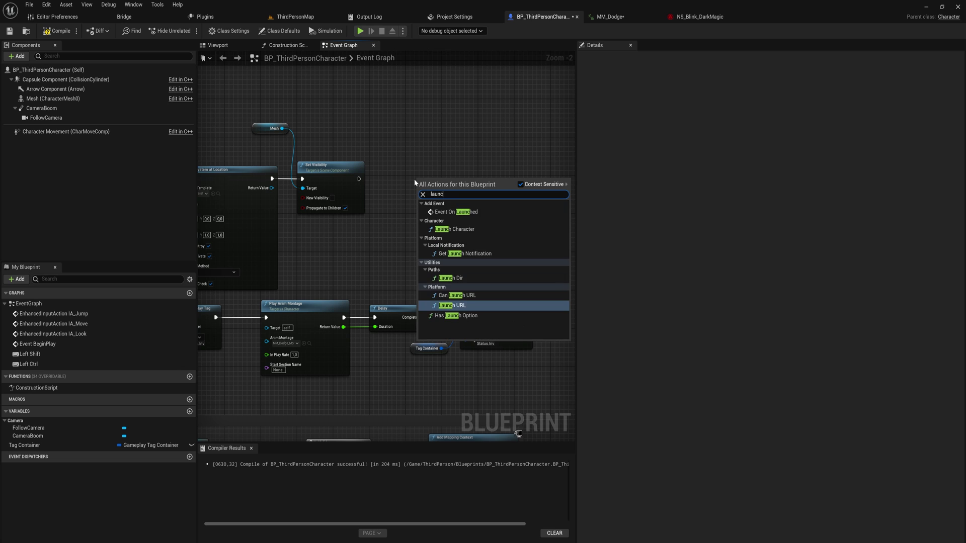
{"action": "left_click", "coordinate": [455, 229]}
{"action": "right_click", "coordinate": [344, 239]}
{"action": "type", "text": "get actor fo"}
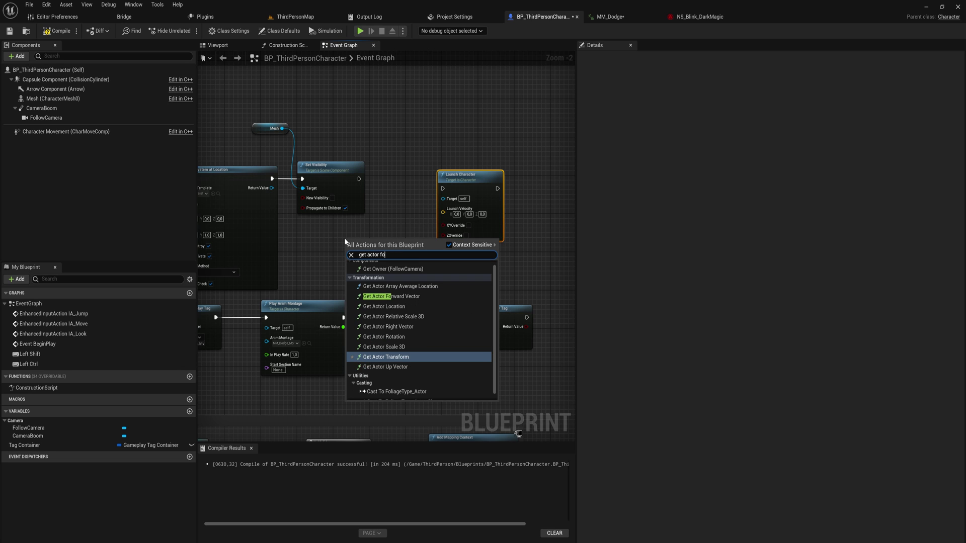
{"action": "left_click", "coordinate": [409, 298]}
{"action": "left_click_drag", "start_coordinate": [351, 243], "coordinate": [334, 243]}
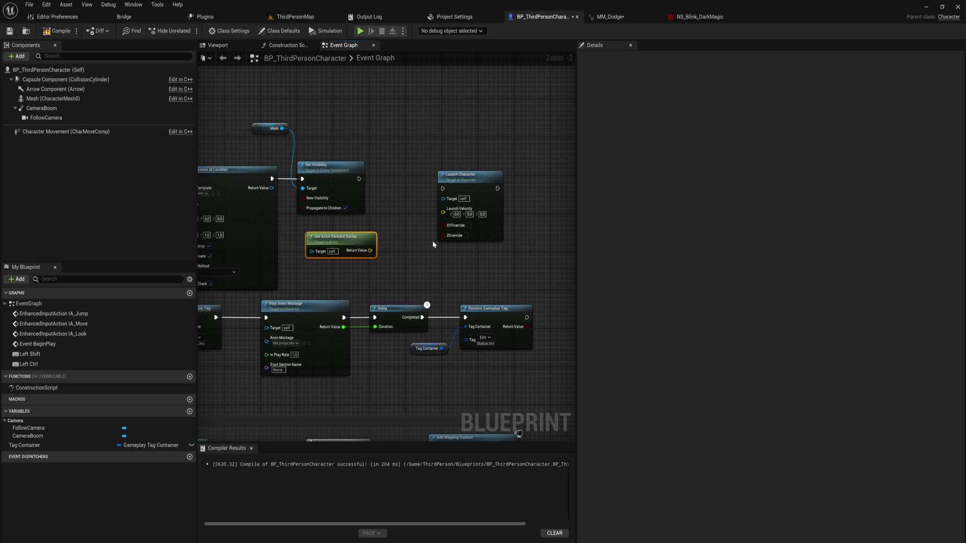
{"action": "left_click_drag", "start_coordinate": [458, 172], "coordinate": [464, 168]}
Multiply the actor forward vector by a single-precision float of 1000.0
{"action": "left_click_drag", "start_coordinate": [370, 250], "coordinate": [401, 270]}
{"action": "type", "text": "*"}
{"action": "key", "text": "Return"}
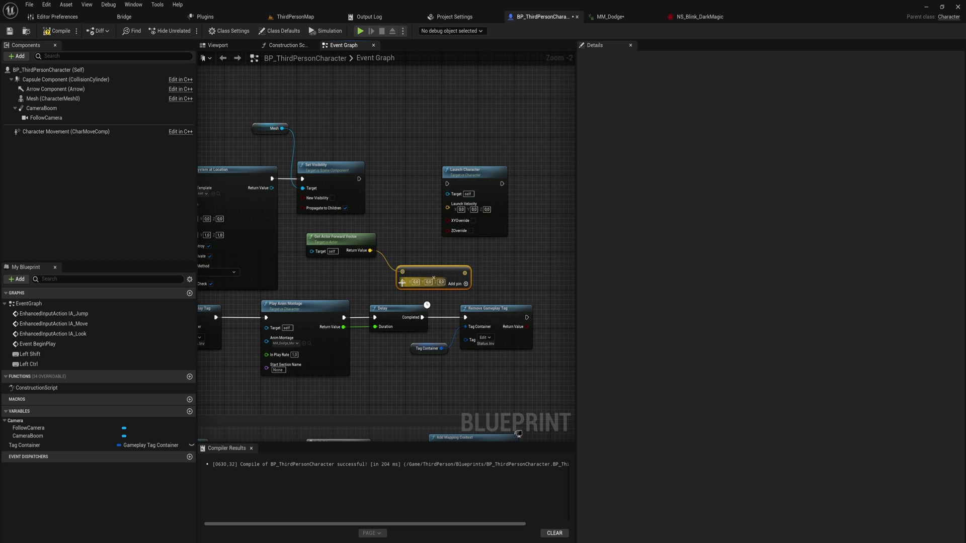
{"action": "right_click", "coordinate": [402, 282]}
{"action": "mouse_move", "coordinate": [442, 395]}
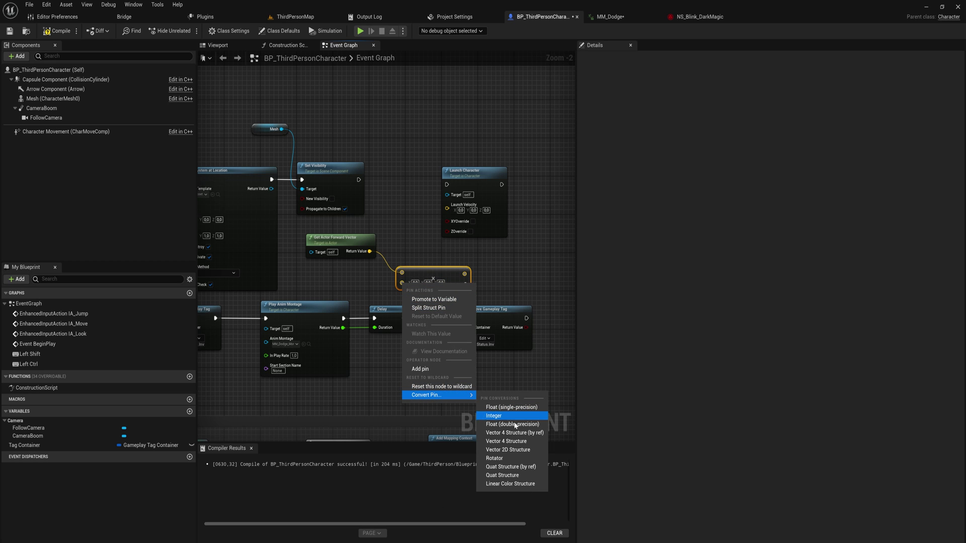
{"action": "left_click", "coordinate": [512, 407]}
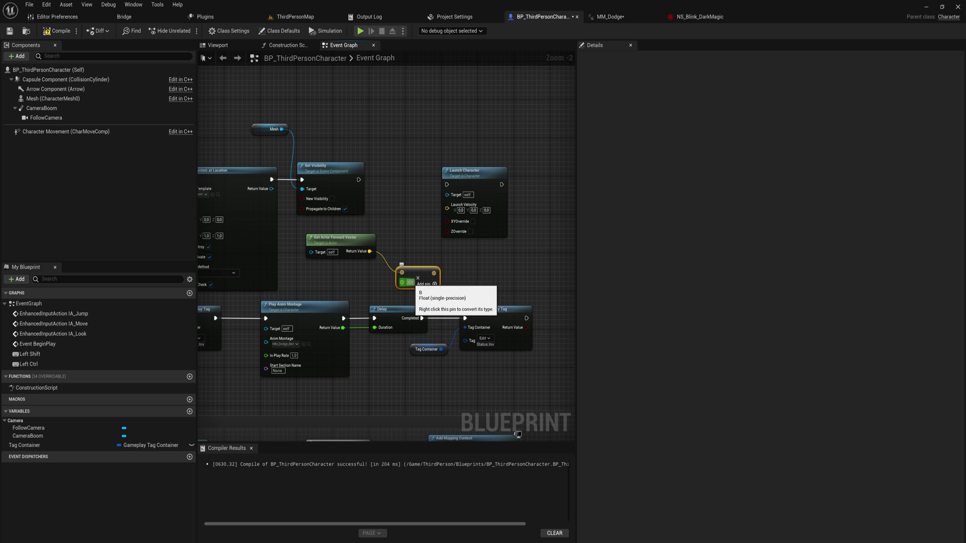
{"action": "left_click", "coordinate": [410, 282]}
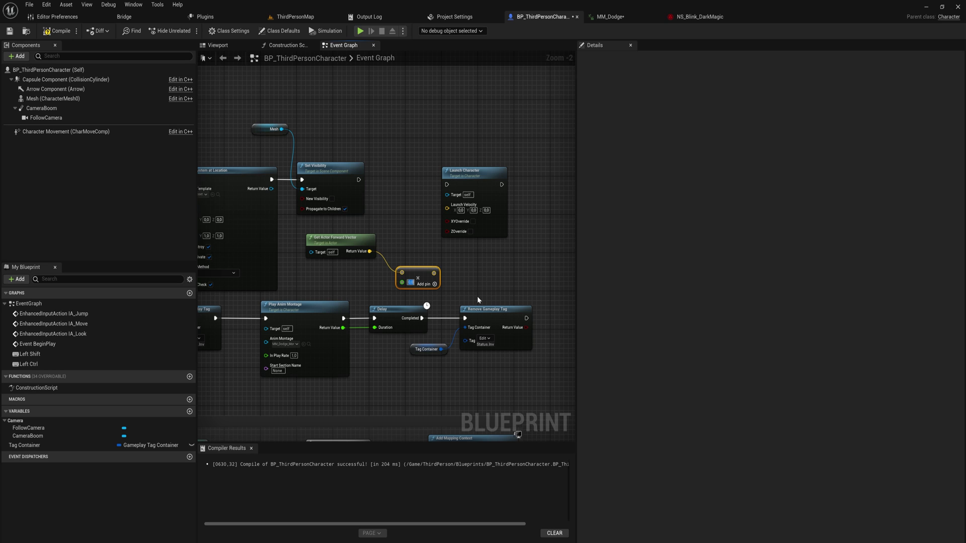
{"action": "type", "text": "1000.0"}
Connect Launch Character to Set Visibility and the multiplied vector, enable XYOverride and ZOverride, and align the nodes
{"action": "left_click_drag", "start_coordinate": [440, 273], "coordinate": [361, 183]}
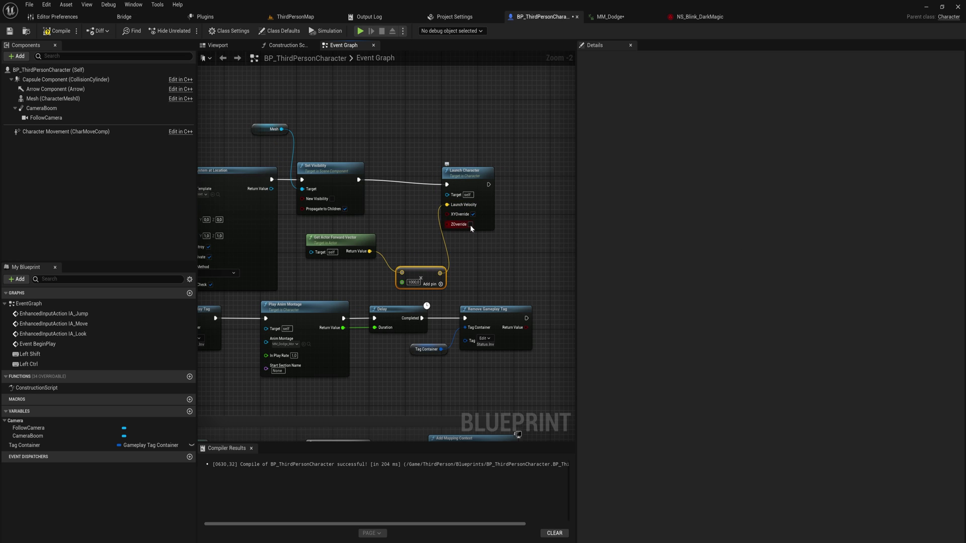
{"action": "left_click_drag", "start_coordinate": [417, 269], "coordinate": [408, 250]}
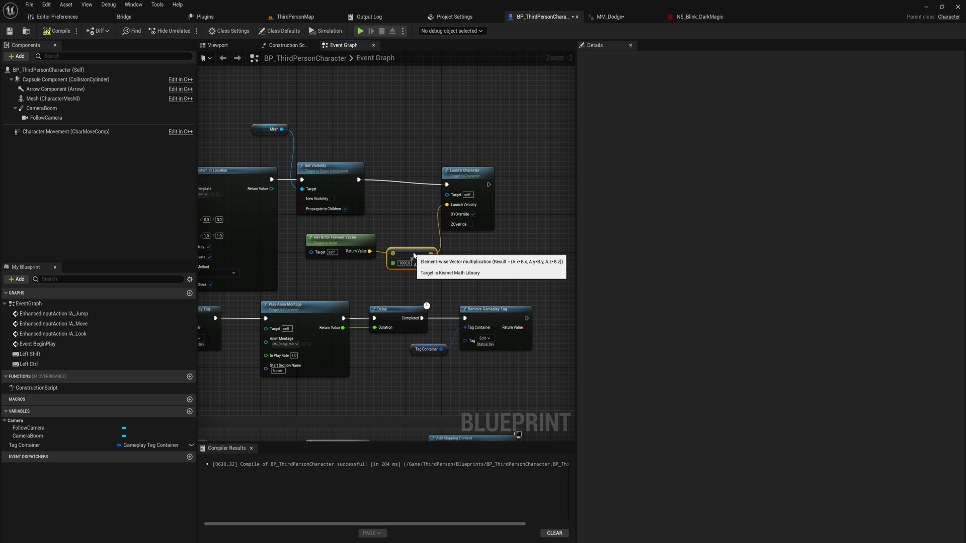
{"action": "left_click_drag", "start_coordinate": [470, 176], "coordinate": [470, 172]}
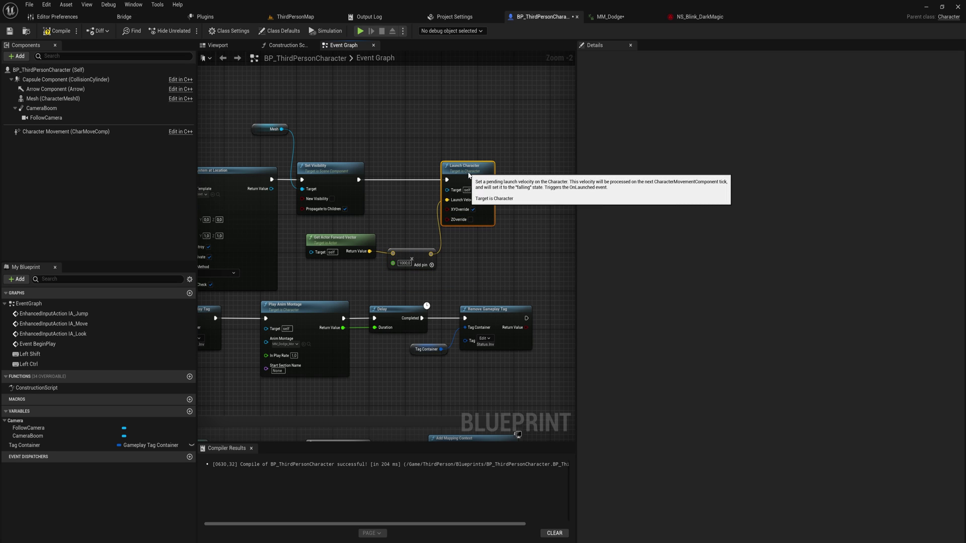
{"action": "left_click_drag", "start_coordinate": [420, 254], "coordinate": [420, 250]}
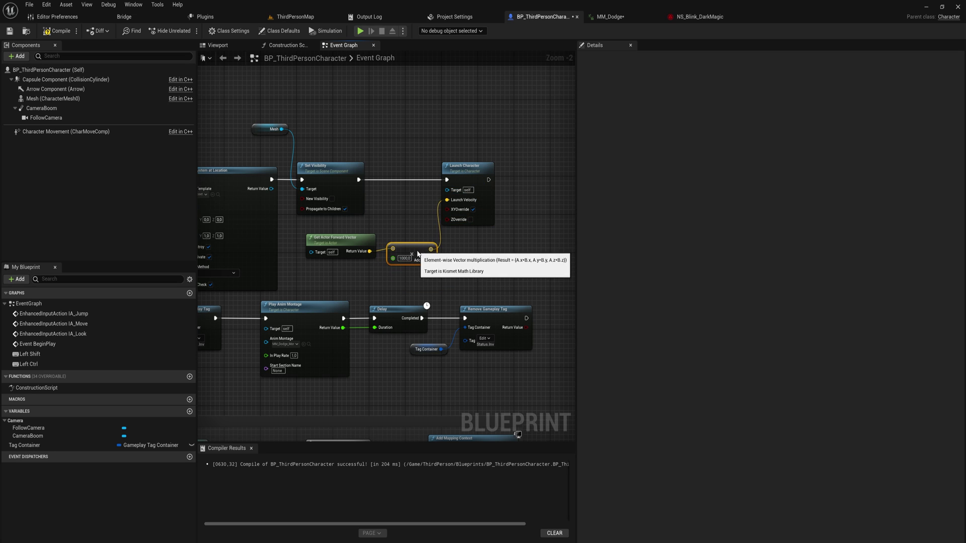
{"action": "left_click", "coordinate": [471, 220]}
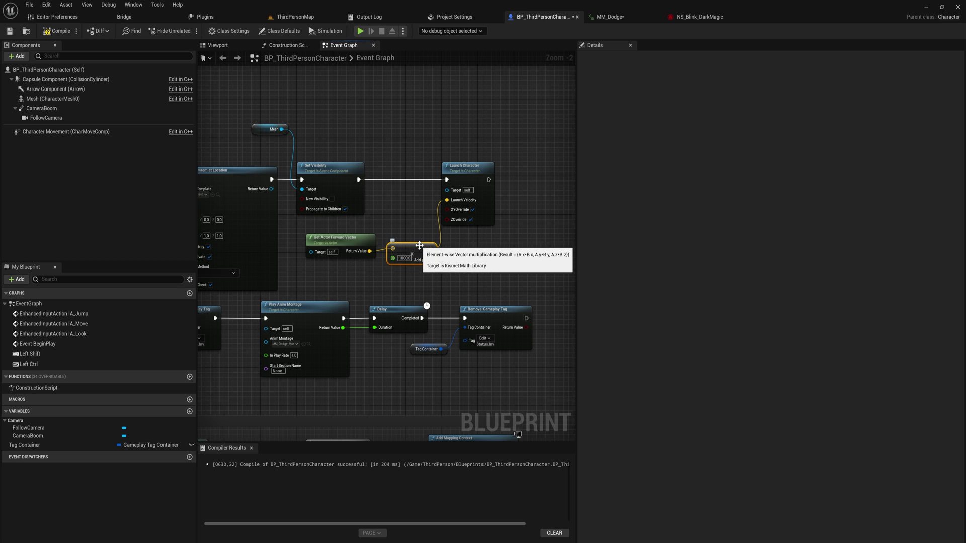
{"action": "left_click_drag", "start_coordinate": [418, 249], "coordinate": [418, 254]}
Add a Delay node after Launch Character, line it up, and set its duration to 0.4
{"action": "right_click_drag", "start_coordinate": [472, 237], "coordinate": [439, 252]}
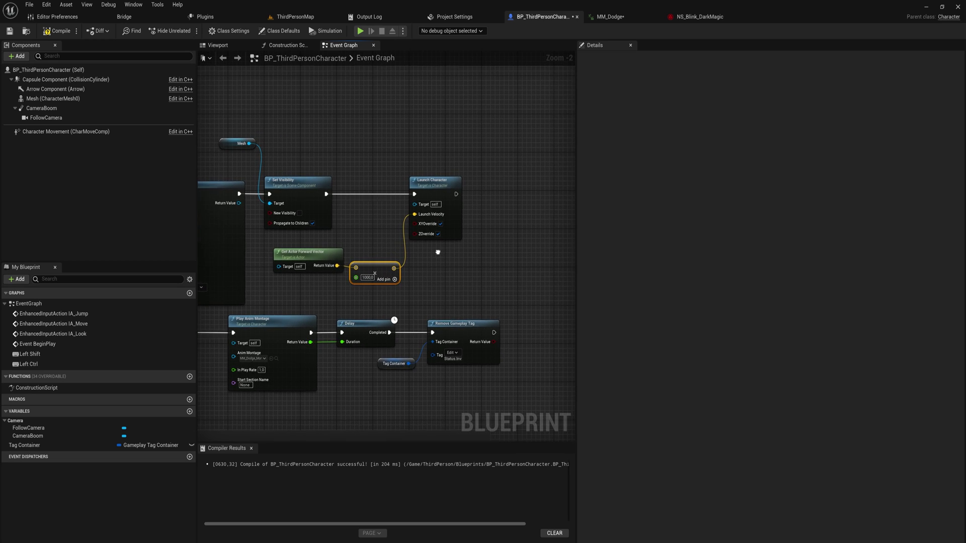
{"action": "left_click_drag", "start_coordinate": [456, 195], "coordinate": [495, 199]}
{"action": "type", "text": "delay"}
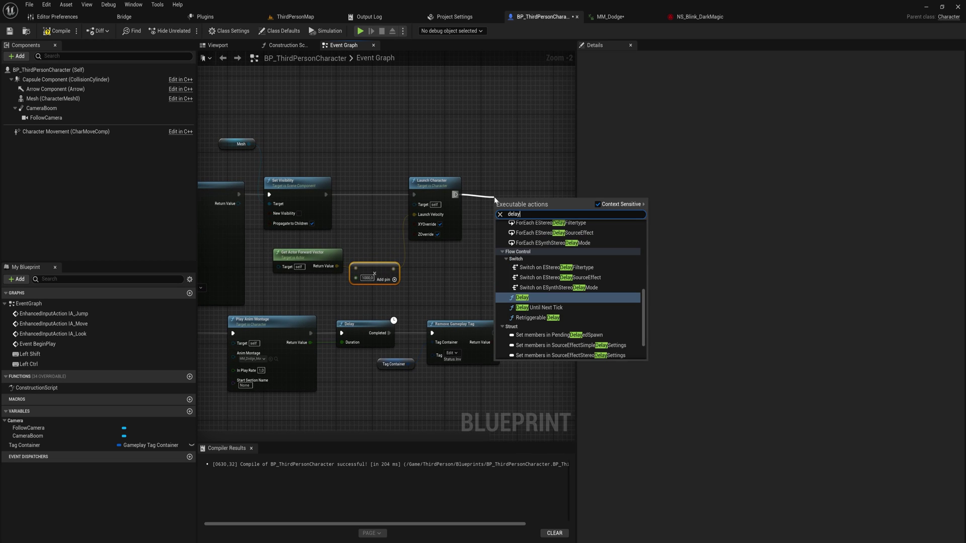
{"action": "key", "text": "Return"}
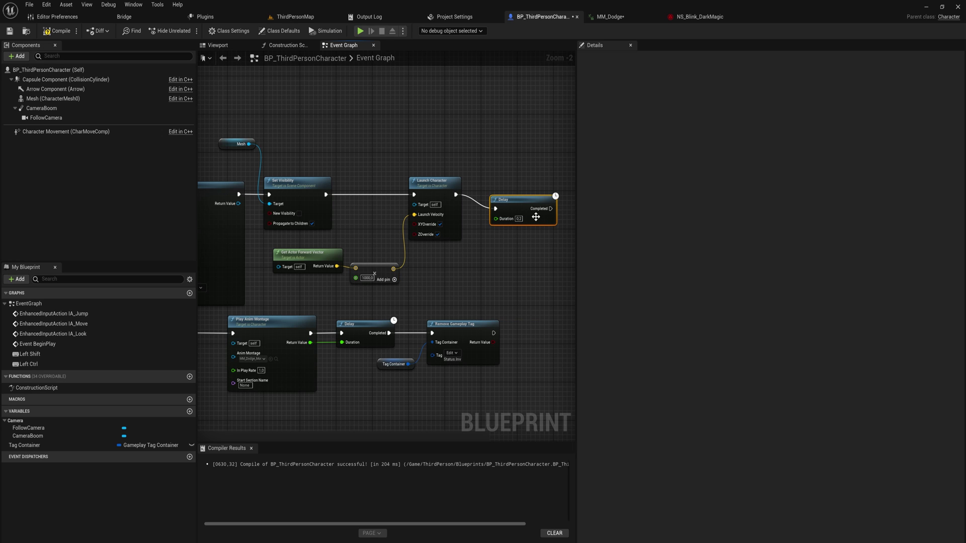
{"action": "left_click_drag", "start_coordinate": [536, 217], "coordinate": [527, 202]}
{"action": "left_click", "coordinate": [509, 204]}
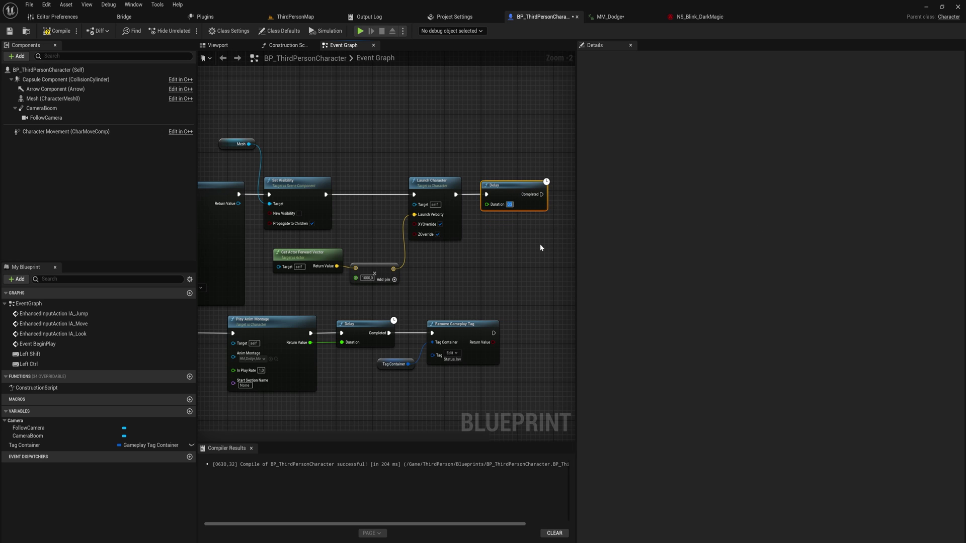
{"action": "type", "text": "0.4"}
Duplicate Spawn System at Location with its Get Actor Location node and connect the copy to the new Delay's Completed output
{"action": "right_click_drag", "start_coordinate": [355, 209], "coordinate": [585, 237]}
{"action": "left_click_drag", "start_coordinate": [418, 201], "coordinate": [286, 300]}
{"action": "right_click_drag", "start_coordinate": [549, 261], "coordinate": [210, 250]}
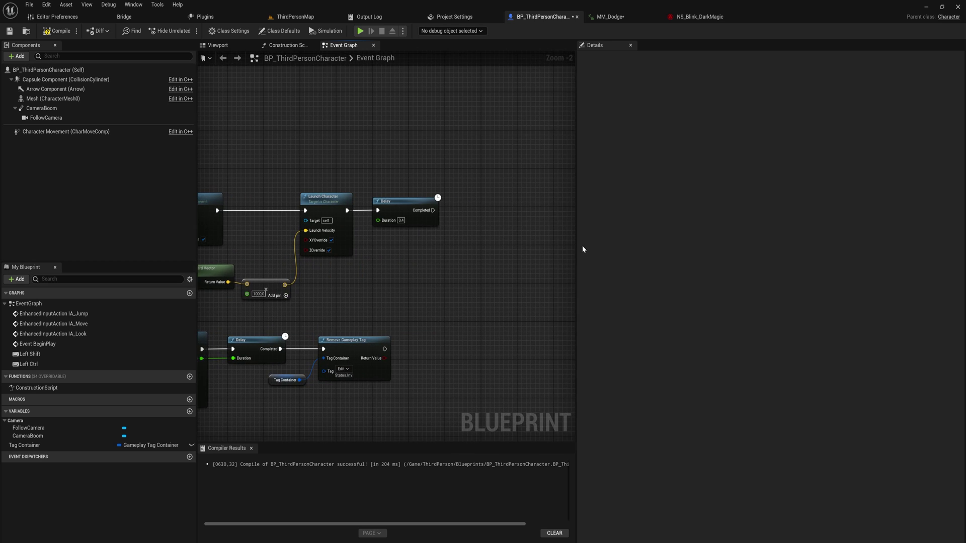
{"action": "key", "text": "ctrl+v"}
{"action": "left_click_drag", "start_coordinate": [541, 210], "coordinate": [432, 211]}
Duplicate the Mesh and Set Visibility nodes after the second Spawn System at Location, connect them, and enable New Visibility on the copy
{"action": "right_click_drag", "start_coordinate": [383, 264], "coordinate": [686, 299]}
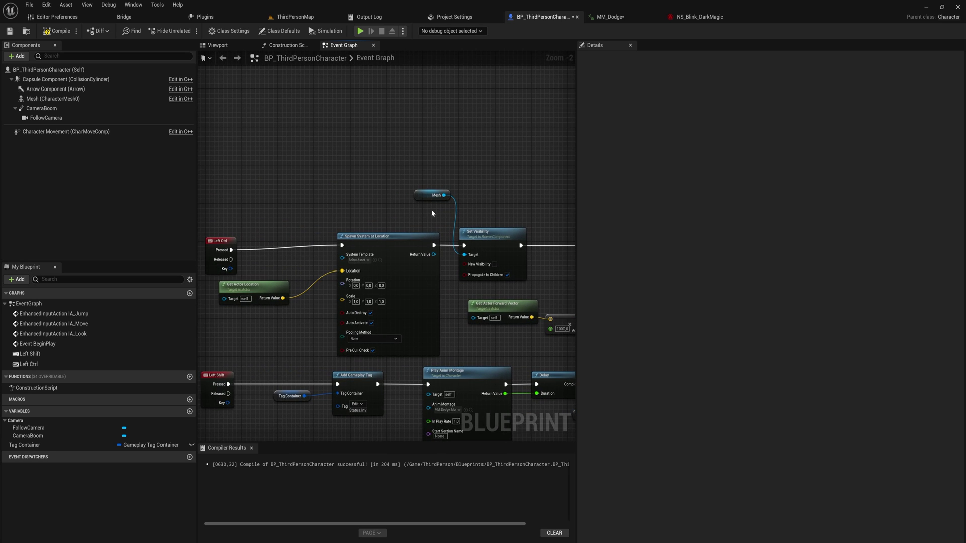
{"action": "left_click_drag", "start_coordinate": [464, 208], "coordinate": [466, 213]}
{"action": "left_click", "coordinate": [476, 238], "text": "ctrl"}
{"action": "key", "text": "ctrl+c"}
{"action": "right_click_drag", "start_coordinate": [511, 252], "coordinate": [42, 247]}
{"action": "key", "text": "ctrl+v"}
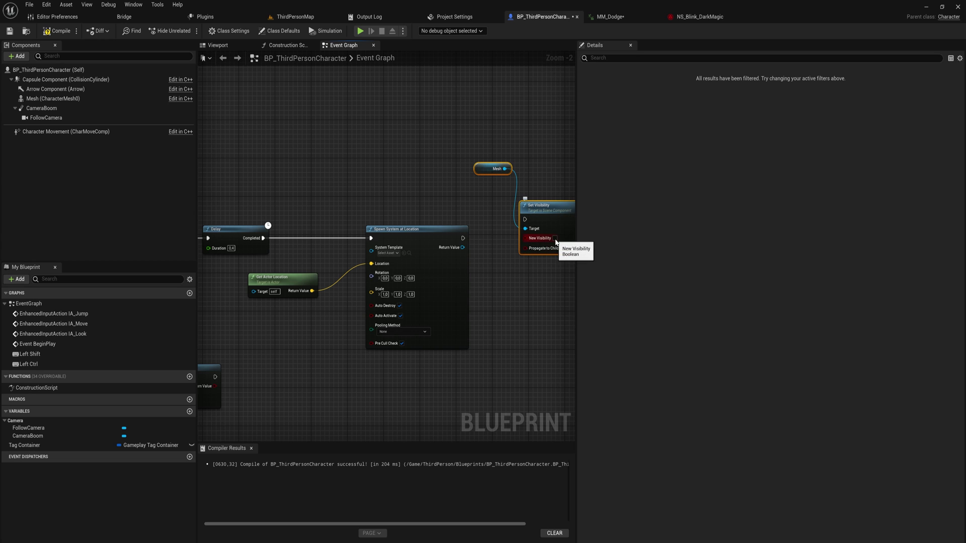
{"action": "left_click", "coordinate": [555, 238]}
{"action": "left_click_drag", "start_coordinate": [528, 222], "coordinate": [462, 238]}
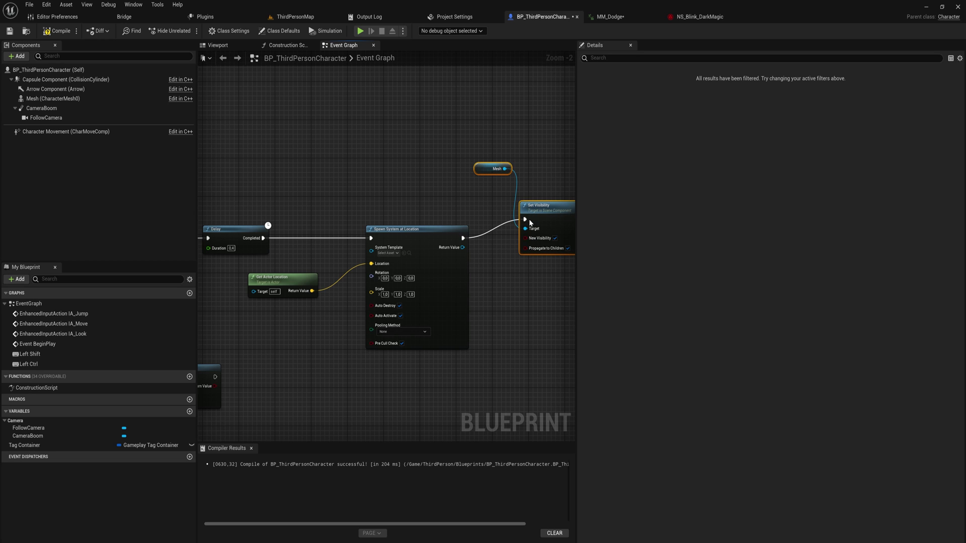
{"action": "left_click_drag", "start_coordinate": [541, 206], "coordinate": [518, 225]}
Set the System Template of the first Spawn System at Location to NS_Blink_DarkMagic
{"action": "right_click_drag", "start_coordinate": [275, 201], "coordinate": [794, 222]}
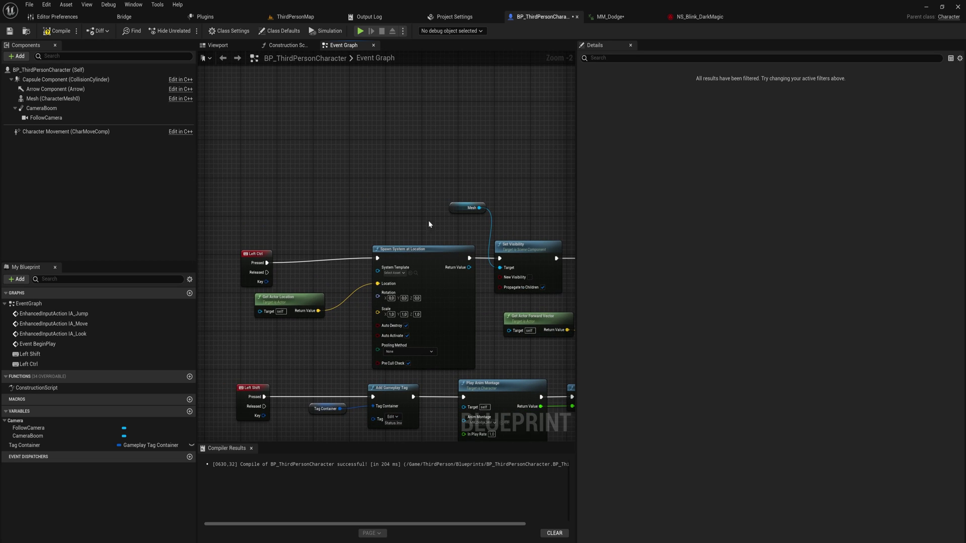
{"action": "left_click", "coordinate": [253, 256]}
{"action": "right_click_drag", "start_coordinate": [398, 257], "coordinate": [349, 236]}
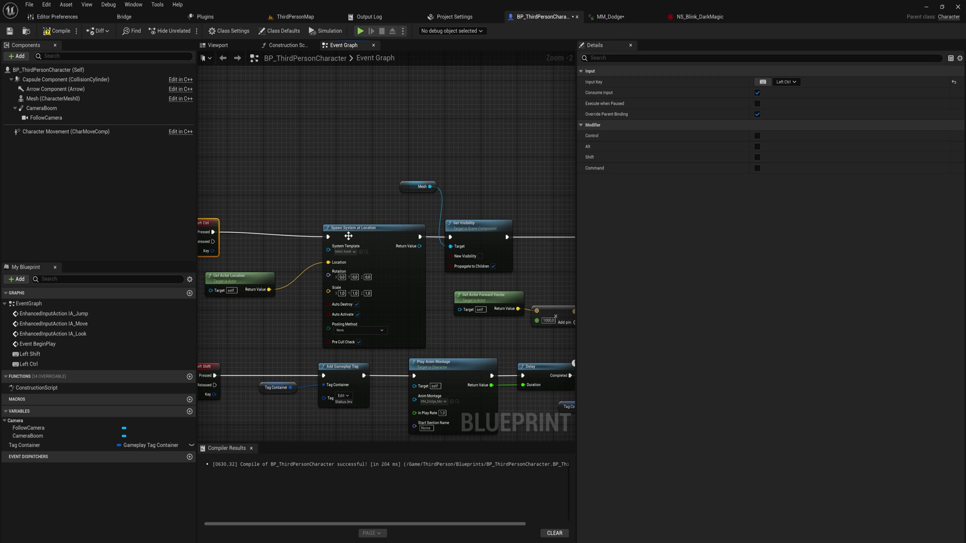
{"action": "left_click", "coordinate": [345, 252]}
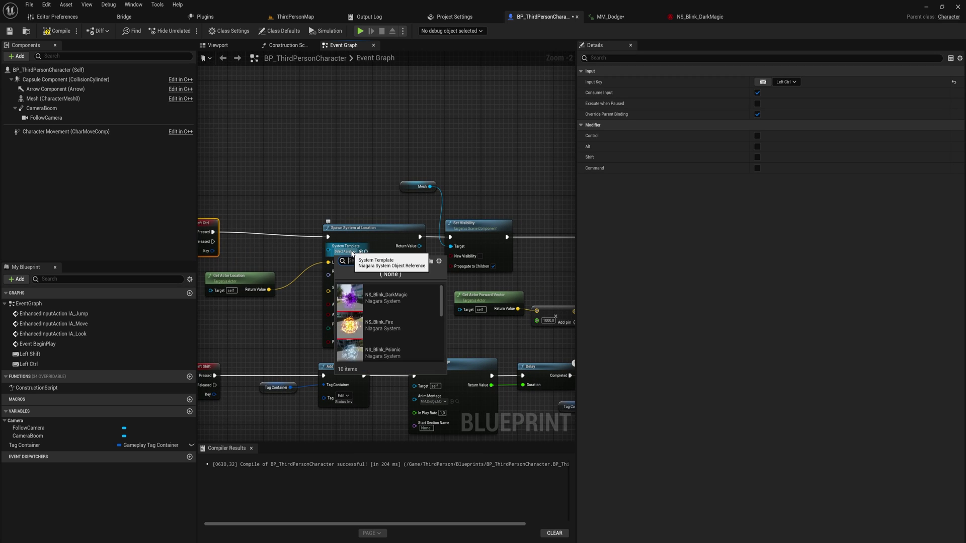
{"action": "left_click", "coordinate": [373, 294]}
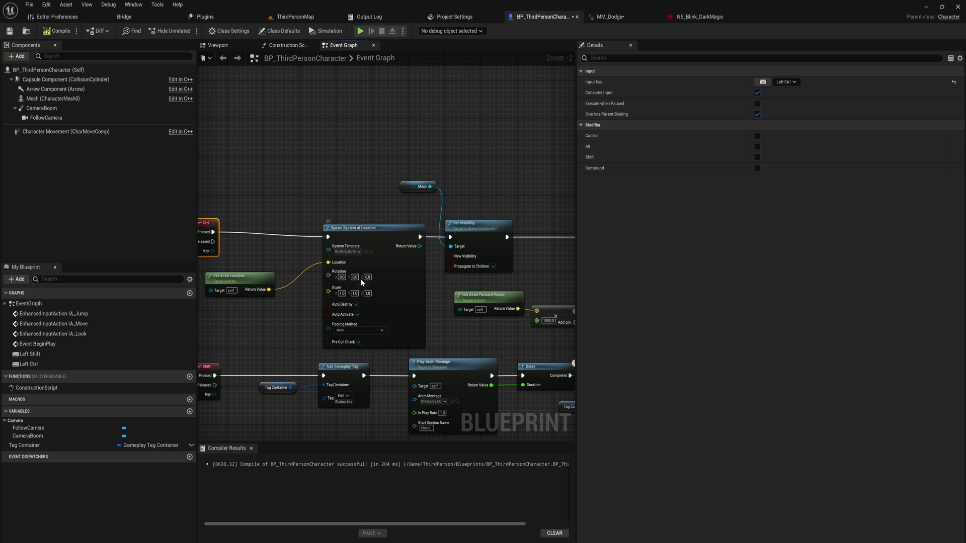
{"action": "right_click_drag", "start_coordinate": [387, 269], "coordinate": [292, 254]}
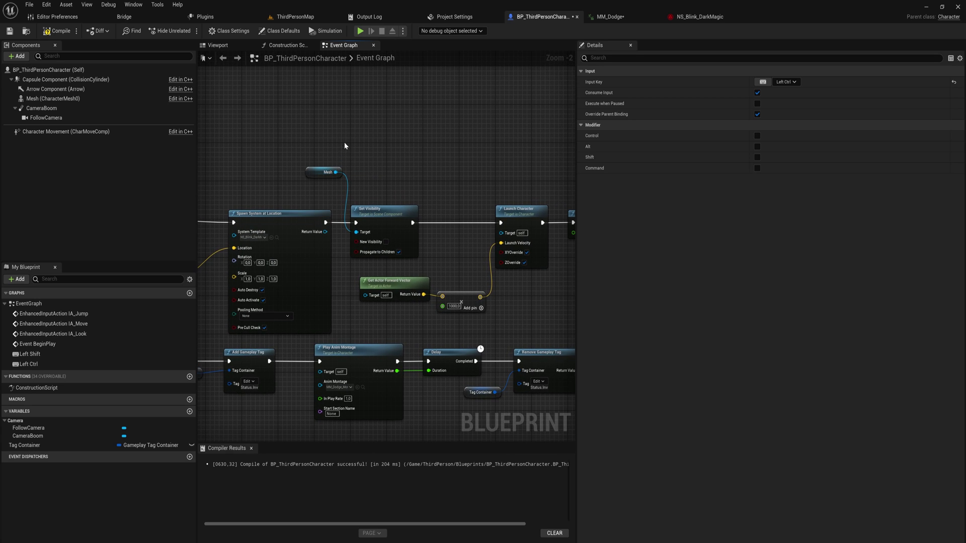
Set the System Template of the second Spawn System at Location, after the Delay, to NS_Blink_DarkMagic
{"action": "left_click_drag", "start_coordinate": [345, 143], "coordinate": [392, 230]}
{"action": "right_click_drag", "start_coordinate": [448, 199], "coordinate": [324, 199]}
{"action": "left_click_drag", "start_coordinate": [406, 299], "coordinate": [357, 233]}
{"action": "right_click_drag", "start_coordinate": [491, 313], "coordinate": [382, 327]}
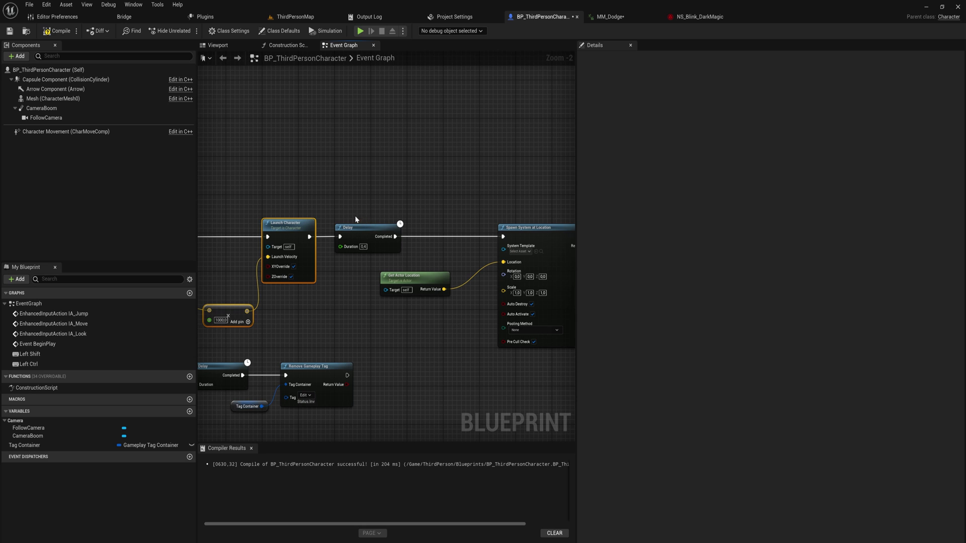
{"action": "left_click", "coordinate": [368, 231]}
{"action": "right_click_drag", "start_coordinate": [459, 267], "coordinate": [270, 254]}
{"action": "left_click_drag", "start_coordinate": [243, 315], "coordinate": [366, 244]}
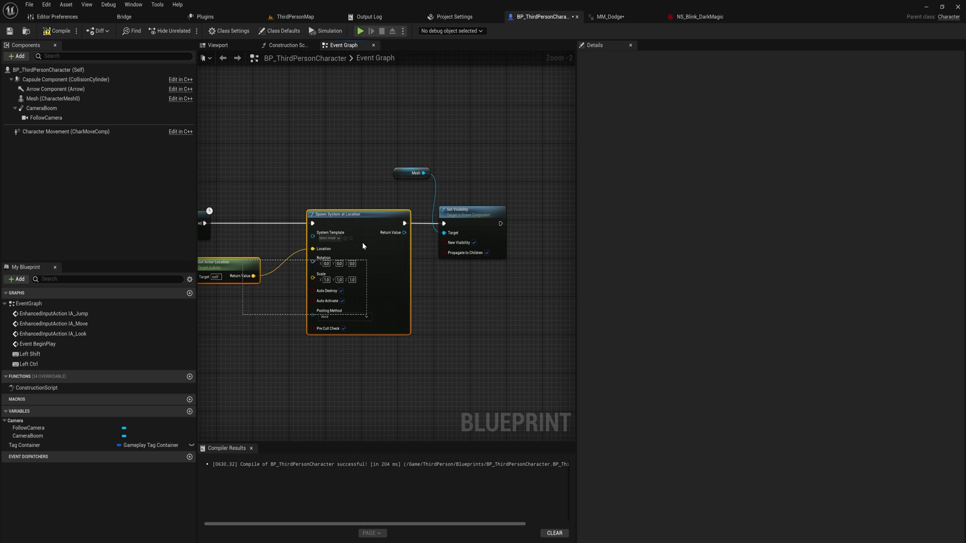
{"action": "left_click", "coordinate": [337, 239]}
{"action": "left_click", "coordinate": [364, 286]}
{"action": "left_click_drag", "start_coordinate": [425, 160], "coordinate": [508, 262]}
{"action": "right_click_drag", "start_coordinate": [226, 205], "coordinate": [390, 226]}
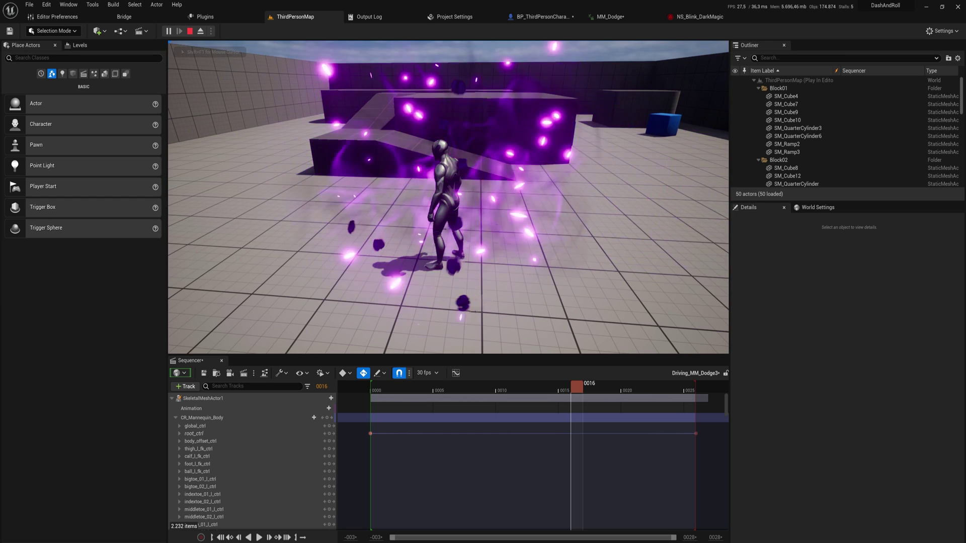
Play-test the character in ThirdPersonMap, trying the blink dash, the dodge and jumping while running around the level
{"action": "key", "text": "shift"}
{"action": "key", "text": "shift"}
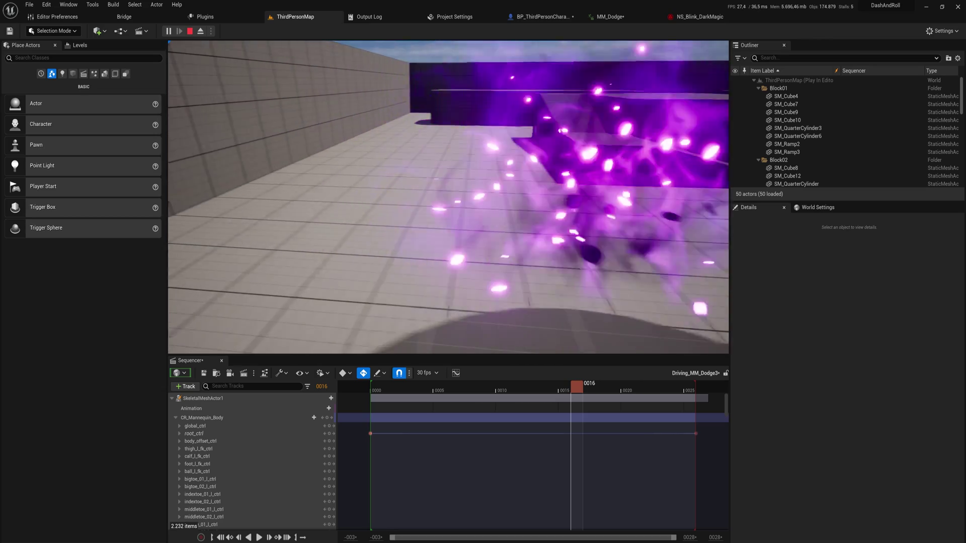
{"action": "key", "text": "shift"}
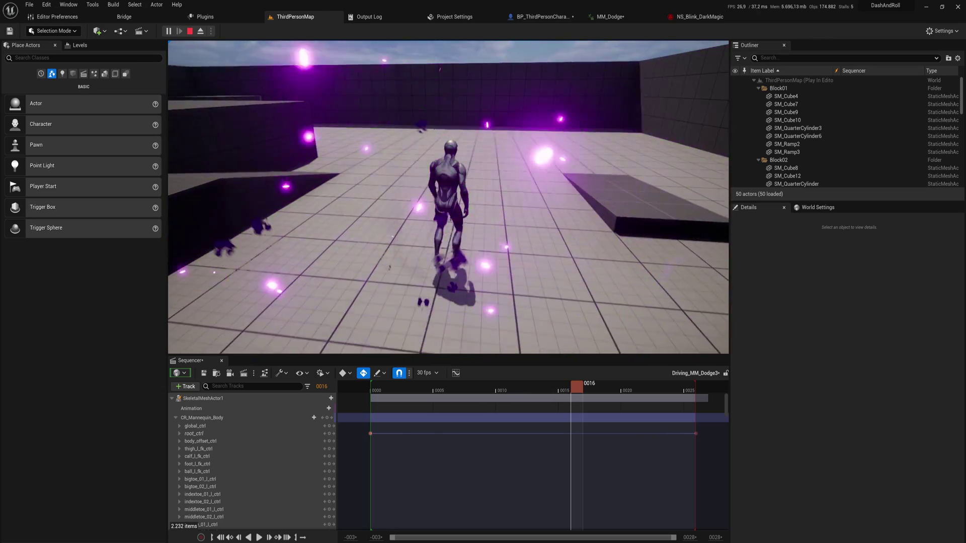
{"action": "key", "text": "shift"}
{"action": "key", "text": "ctrl"}
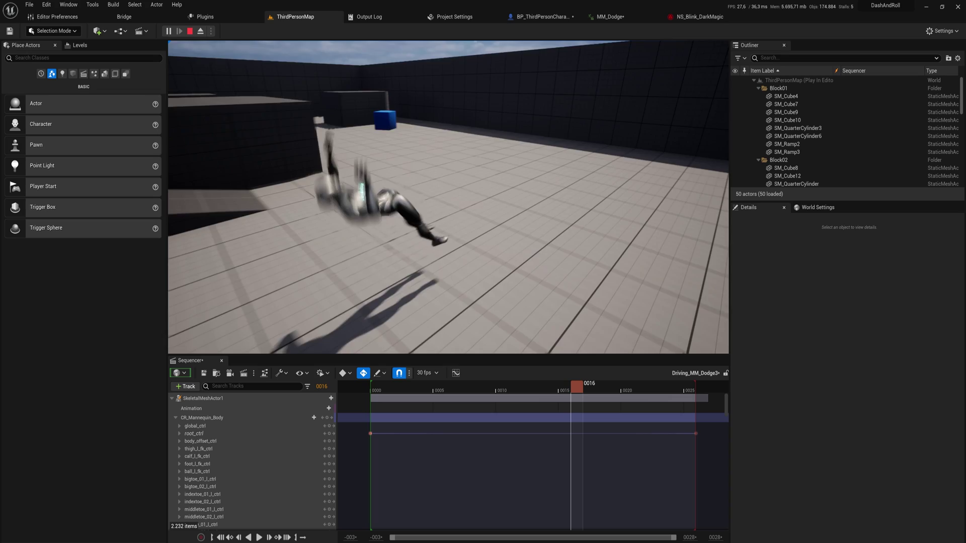
{"action": "key", "text": "space"}
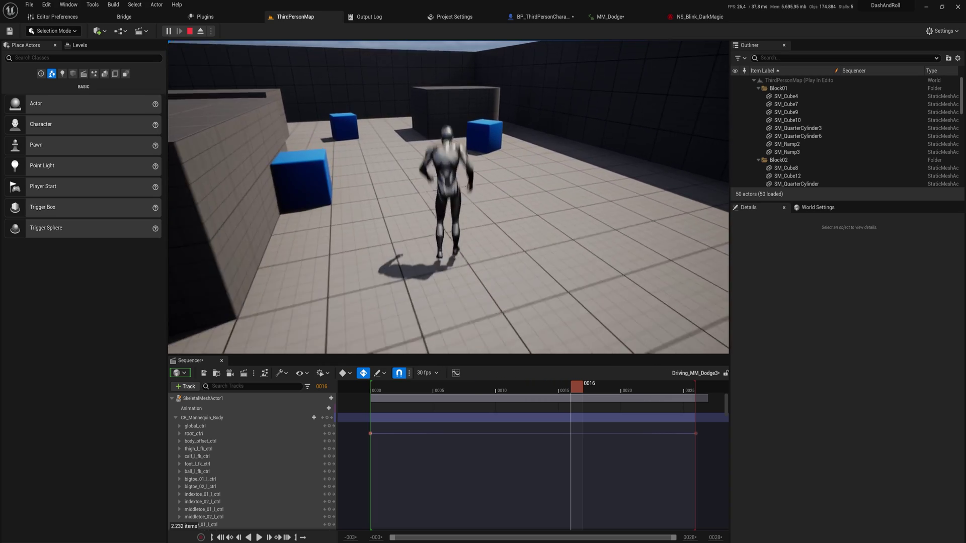
{"action": "key", "text": "ctrl"}
{"action": "key", "text": "w"}
{"action": "key", "text": "shift"}
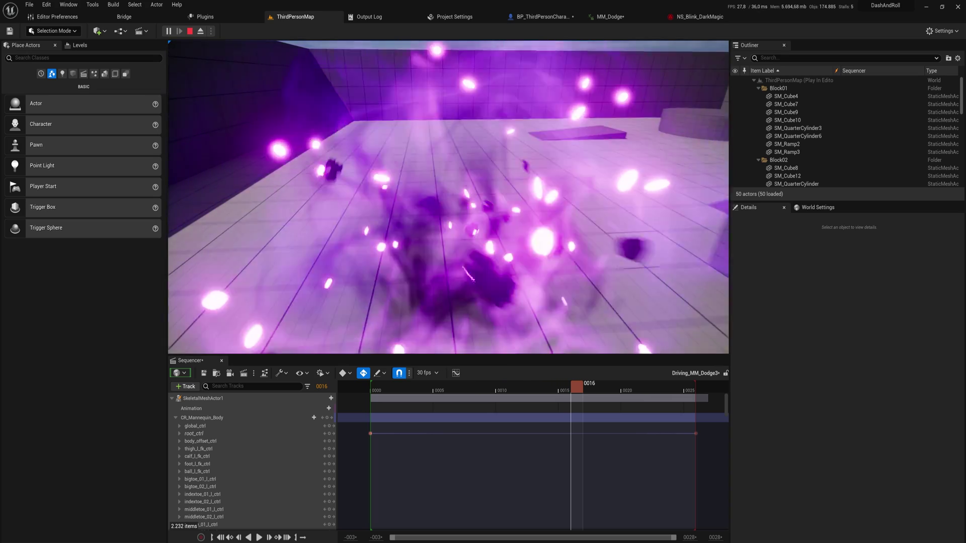
{"action": "key", "text": "shift"}
{"action": "key", "text": "w"}
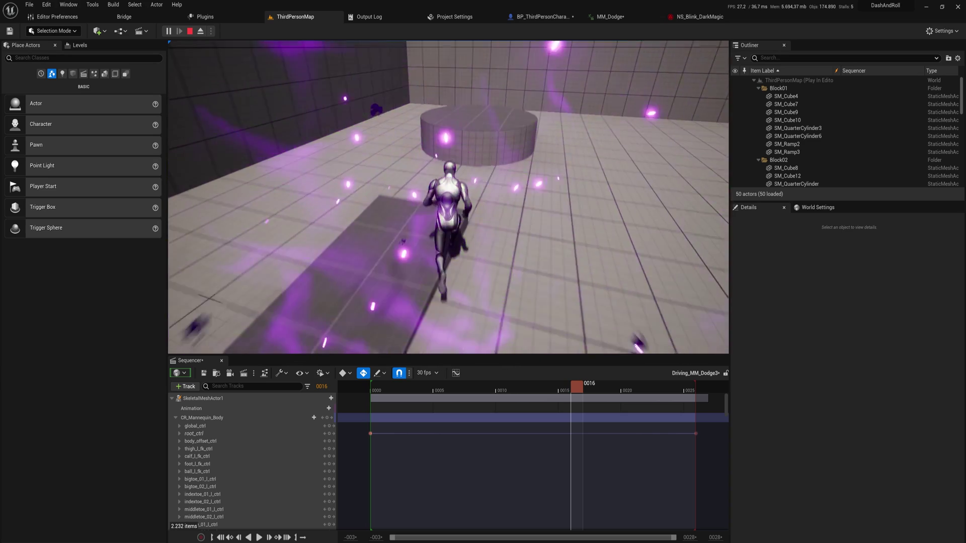
{"action": "key", "text": "shift"}
{"action": "key", "text": "space"}
{"action": "key", "text": "shift"}
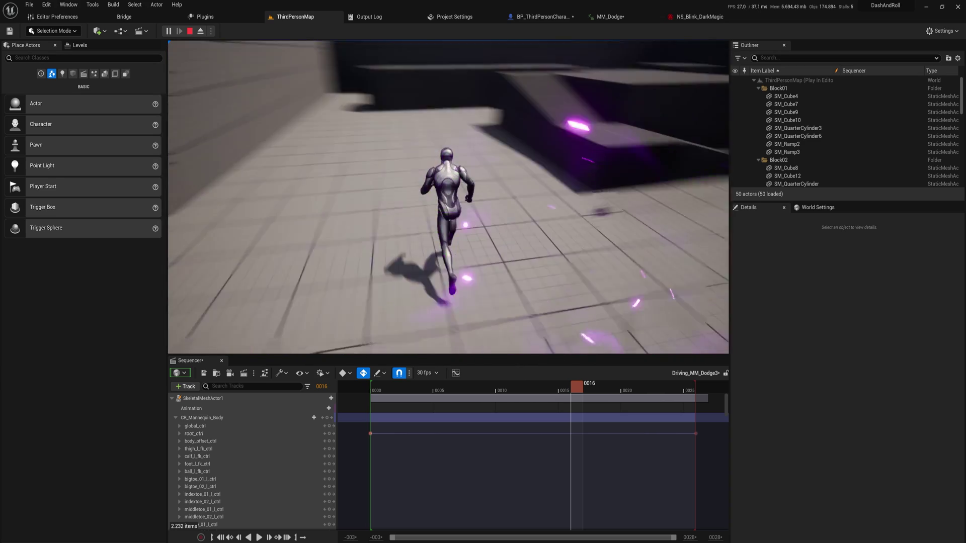
{"action": "key", "text": "space"}
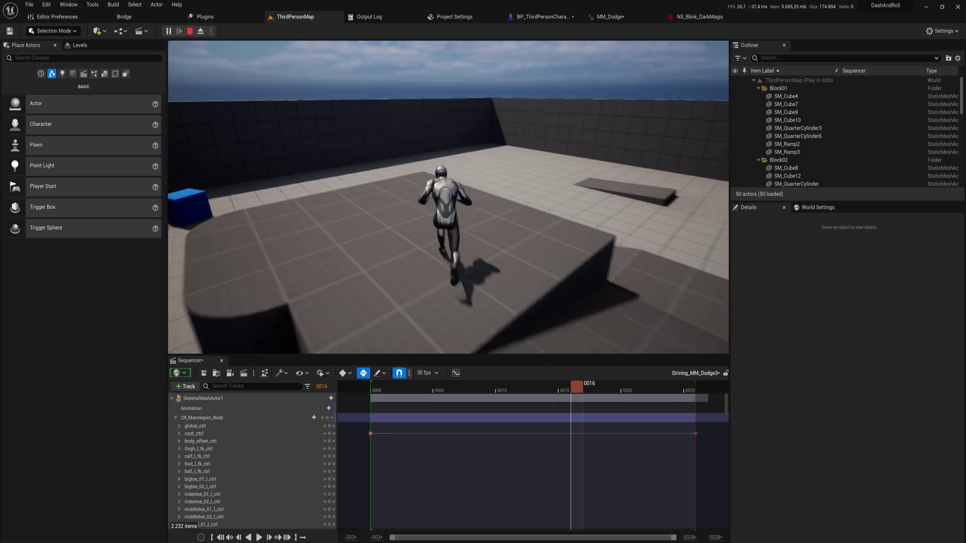
{"action": "key", "text": "space"}
{"action": "key", "text": "shift"}
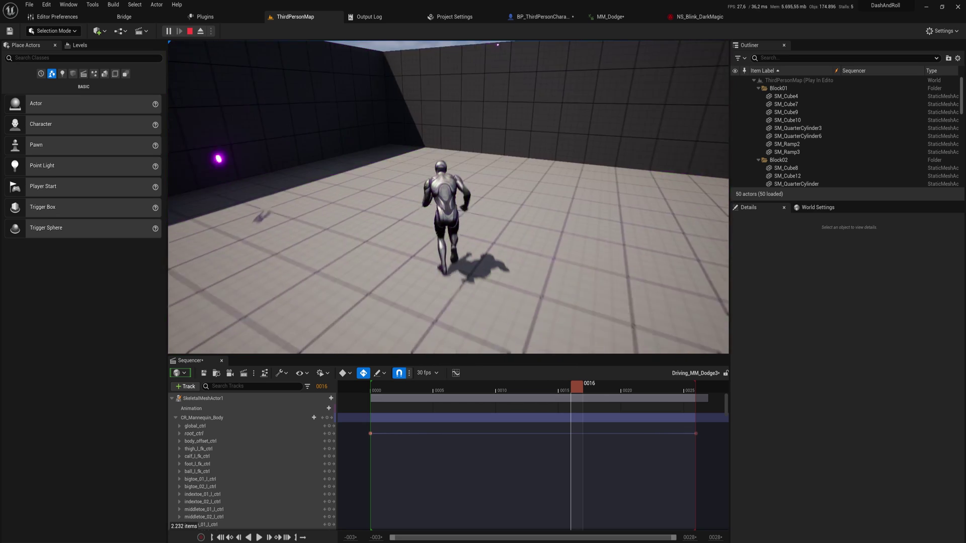
{"action": "key", "text": "space"}
{"action": "key", "text": "shift"}
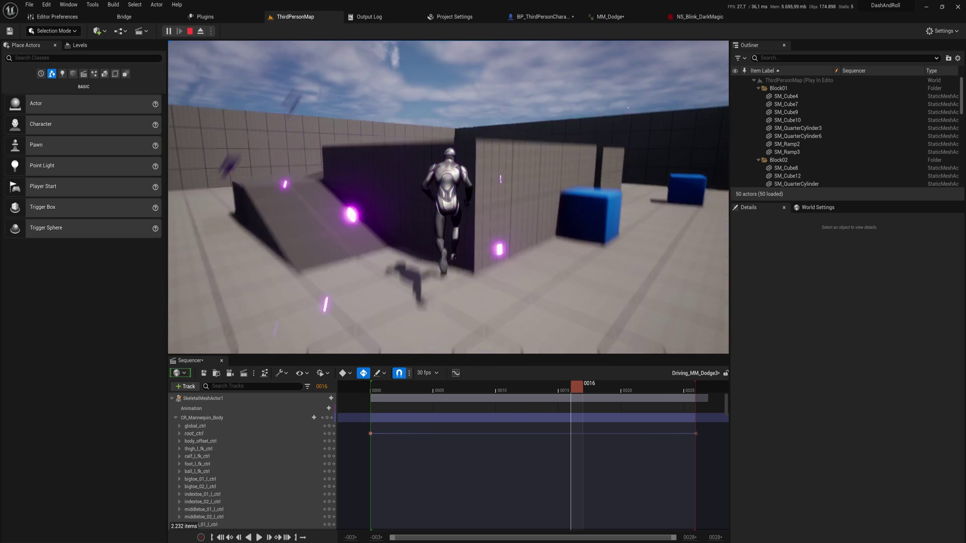
{"action": "key", "text": "space"}
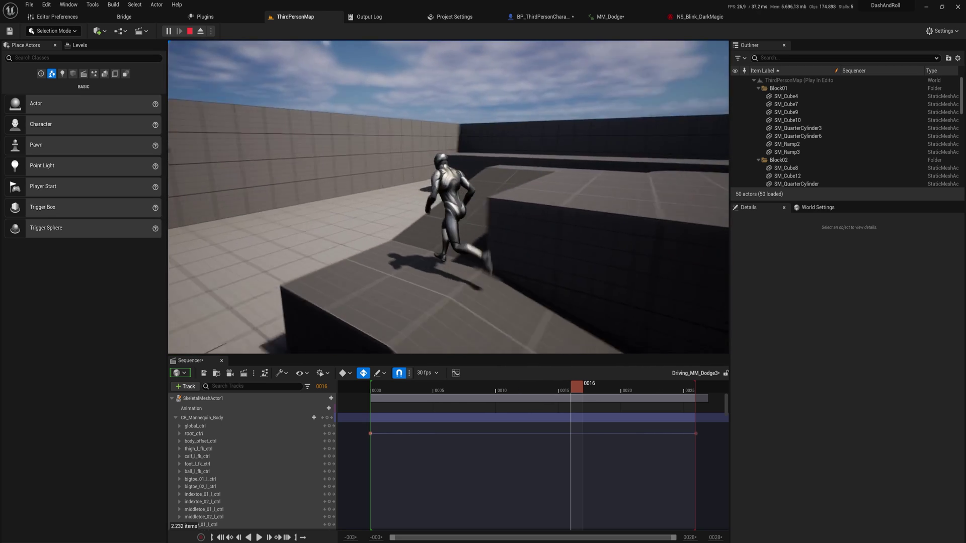
{"action": "key", "text": "space"}
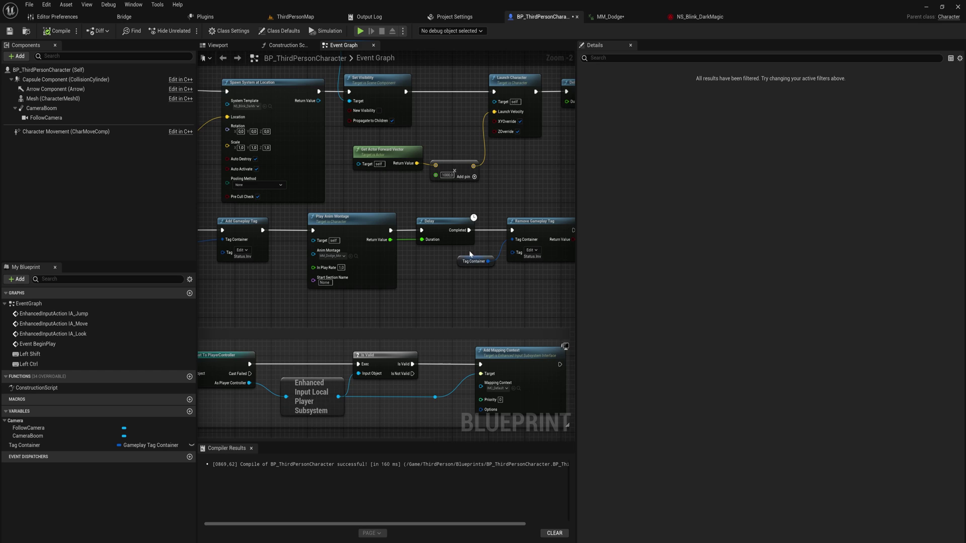
Try adding a Set Gravity Scale node from the Character Movement component below the second Spawn System at Location
{"action": "right_click_drag", "start_coordinate": [470, 255], "coordinate": [205, 271]}
{"action": "left_click_drag", "start_coordinate": [60, 130], "coordinate": [453, 313]}
{"action": "type", "text": "s"}
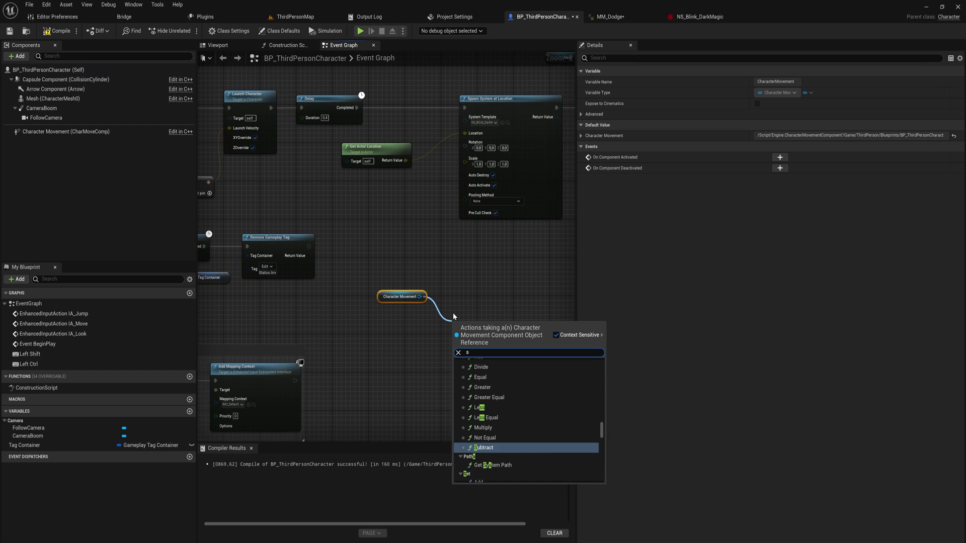
{"action": "type", "text": "et gravi"}
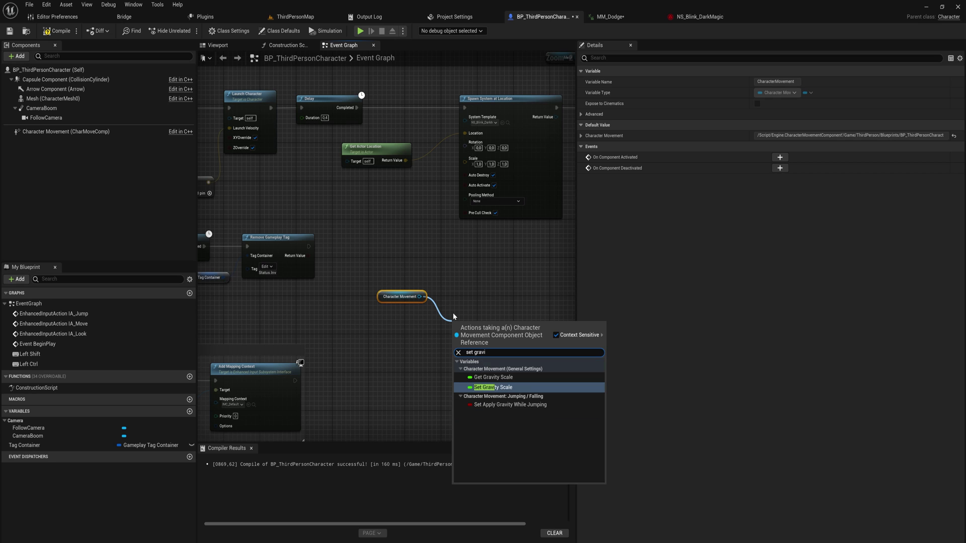
{"action": "key", "text": "Return"}
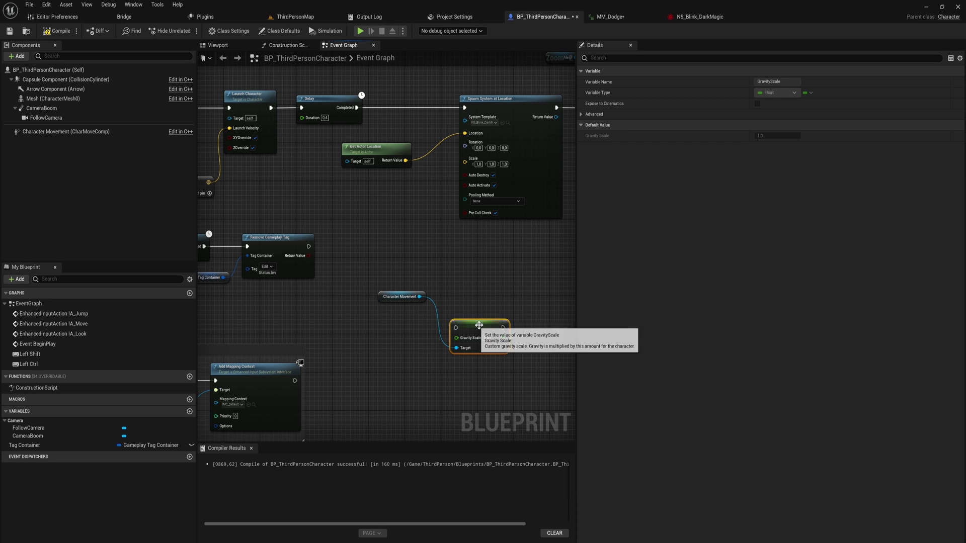
{"action": "left_click_drag", "start_coordinate": [475, 324], "coordinate": [485, 273]}
{"action": "right_click_drag", "start_coordinate": [482, 276], "coordinate": [264, 380]}
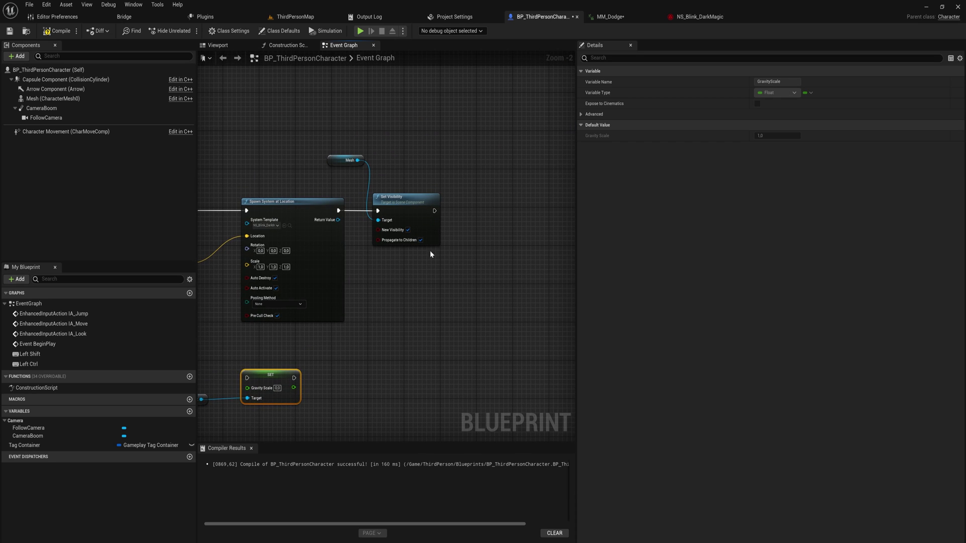
{"action": "right_click_drag", "start_coordinate": [328, 300], "coordinate": [515, 222]}
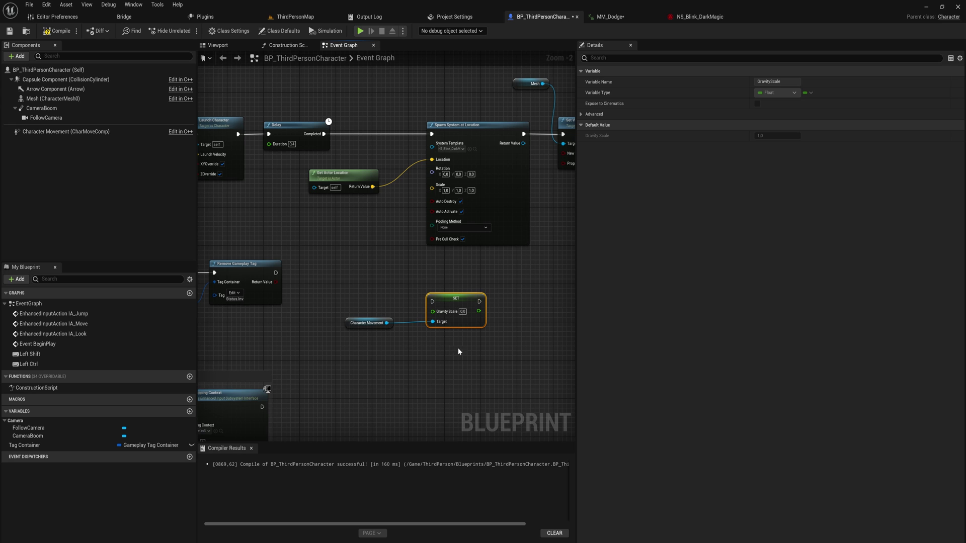
{"action": "left_click_drag", "start_coordinate": [457, 351], "coordinate": [339, 278]}
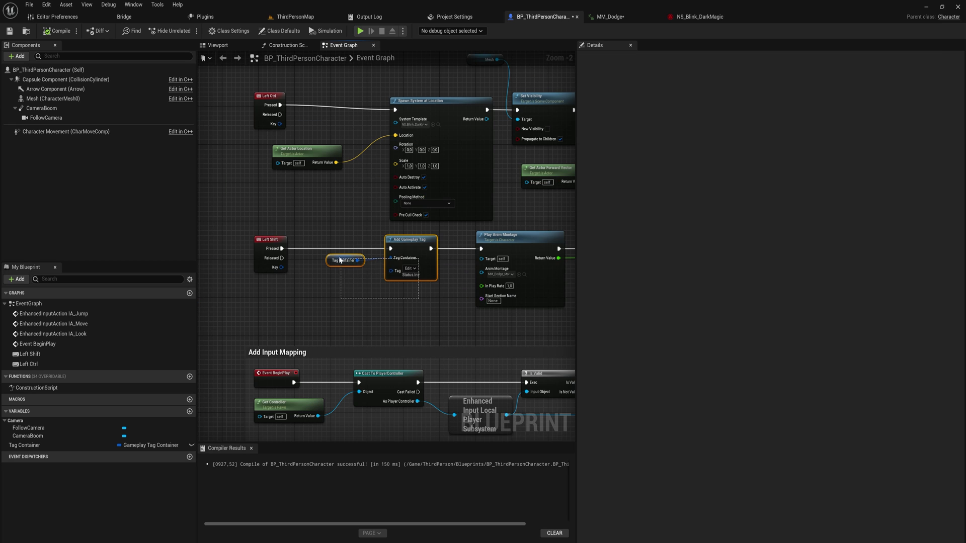
Copy the Left Shift chain's Tag Container and Add Gameplay Tag nodes and wire the copy between Left Ctrl and the first Spawn System at Location
{"action": "left_click_drag", "start_coordinate": [340, 260], "coordinate": [340, 260]}
{"action": "right_click_drag", "start_coordinate": [269, 98], "coordinate": [351, 176]}
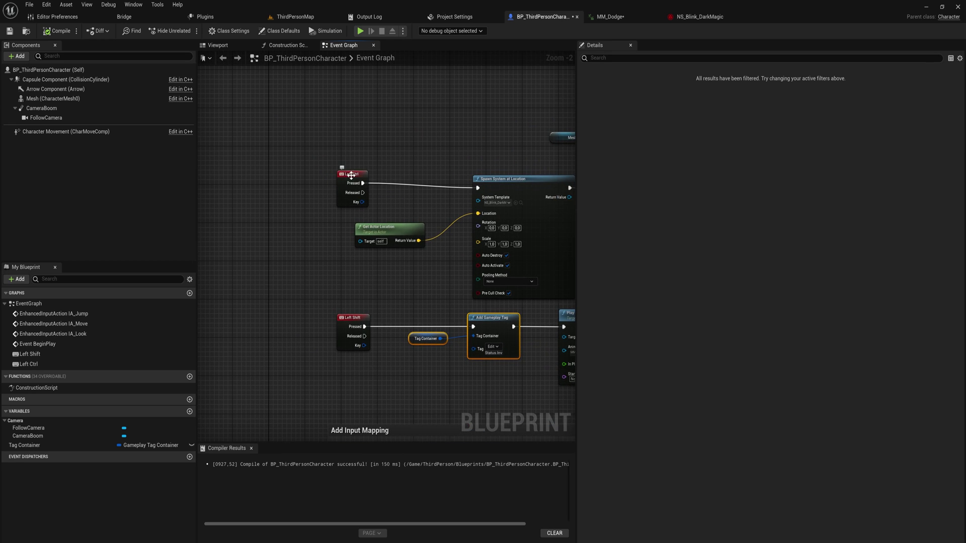
{"action": "mouse_move", "coordinate": [351, 175]}
{"action": "left_mouse_down"}
{"action": "mouse_move", "coordinate": [271, 166]}
{"action": "mouse_move", "coordinate": [364, 189]}
{"action": "left_mouse_up"}
{"action": "key", "text": "ctrl+v"}
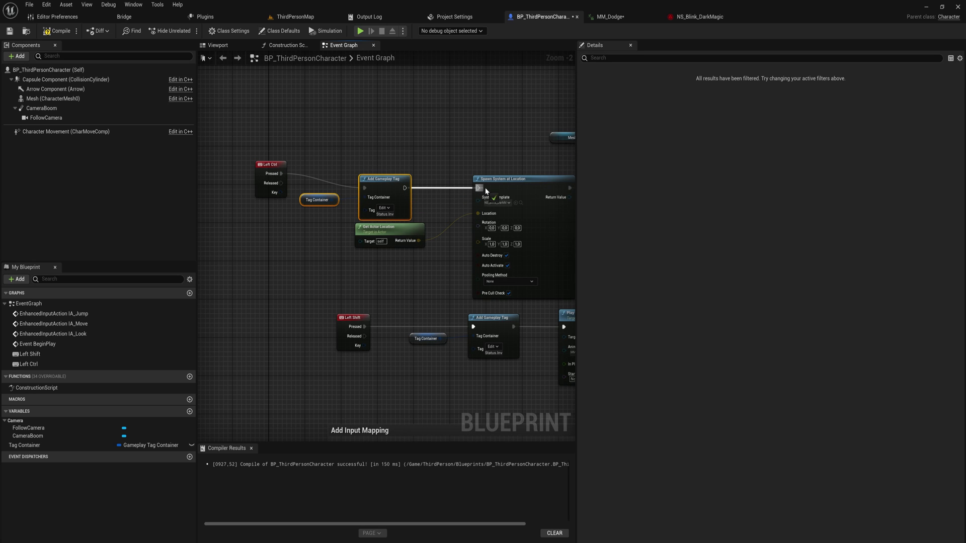
{"action": "left_click_drag", "start_coordinate": [478, 188], "coordinate": [479, 188]}
Copy the Remove Gameplay Tag node with its Tag Container and connect the copy after the last Set Visibility
{"action": "right_click_drag", "start_coordinate": [464, 206], "coordinate": [207, 162]}
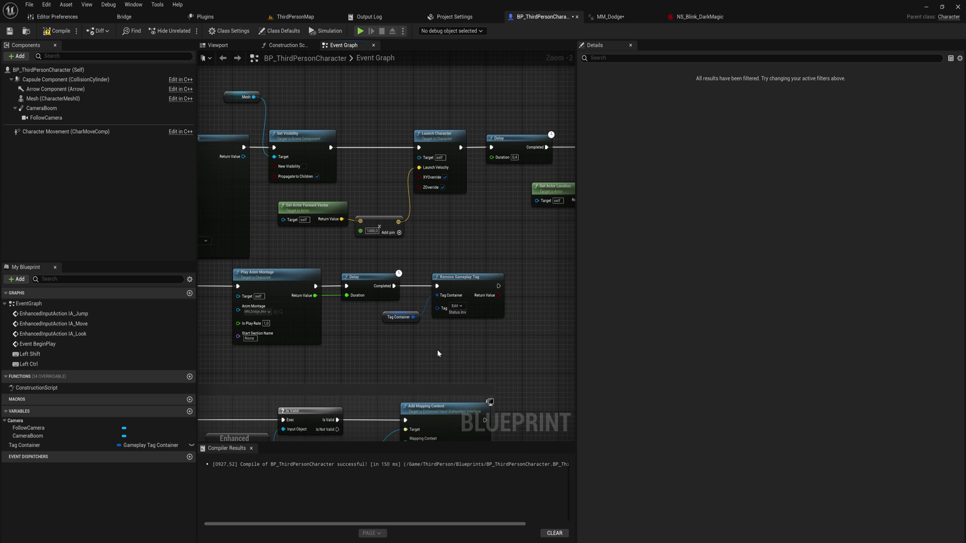
{"action": "left_click_drag", "start_coordinate": [416, 325], "coordinate": [415, 313]}
{"action": "right_click_drag", "start_coordinate": [546, 308], "coordinate": [98, 381]}
{"action": "left_click", "coordinate": [481, 229]}
{"action": "key", "text": "ctrl+v"}
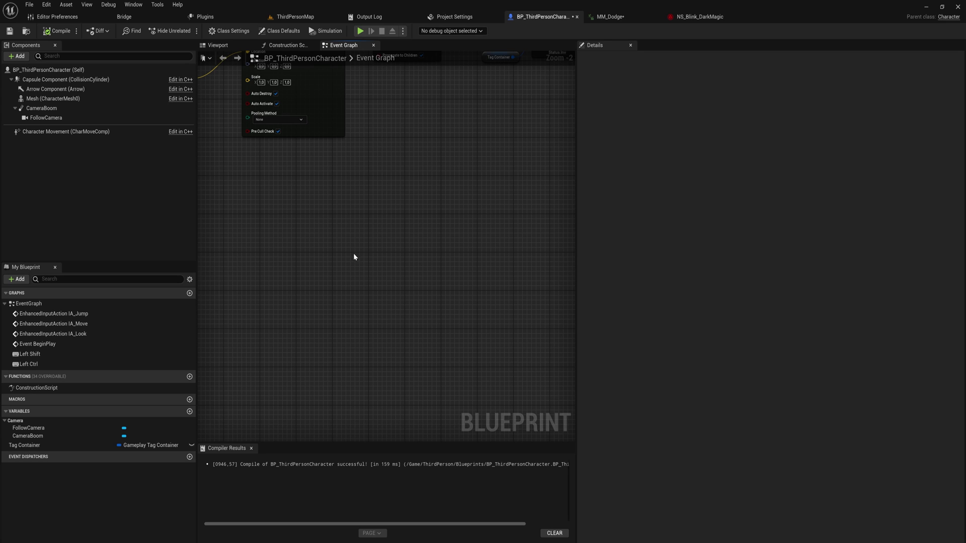
{"action": "right_click_drag", "start_coordinate": [353, 257], "coordinate": [287, 378]}
{"action": "left_click_drag", "start_coordinate": [410, 220], "coordinate": [507, 148]}
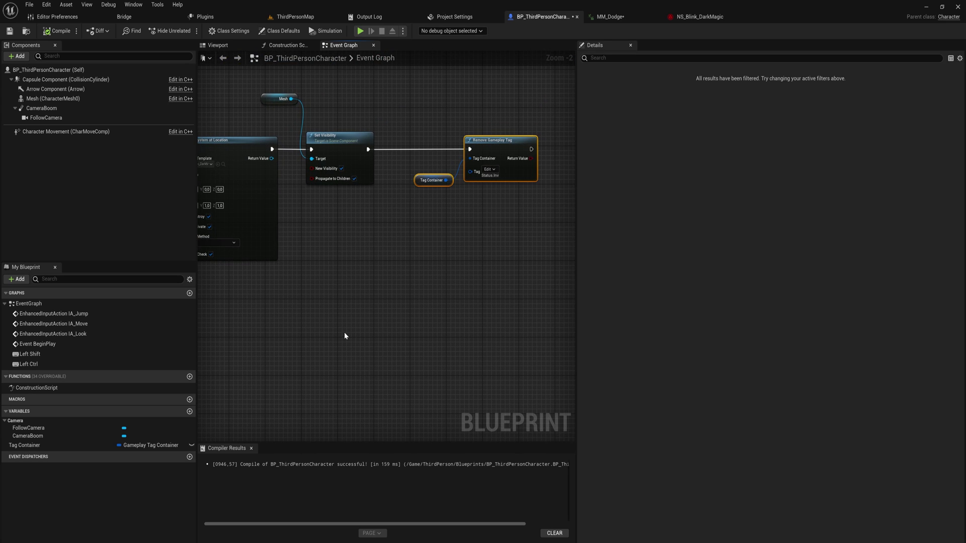
{"action": "right_click_drag", "start_coordinate": [345, 333], "coordinate": [400, 275]}
{"action": "left_click", "coordinate": [443, 110]}
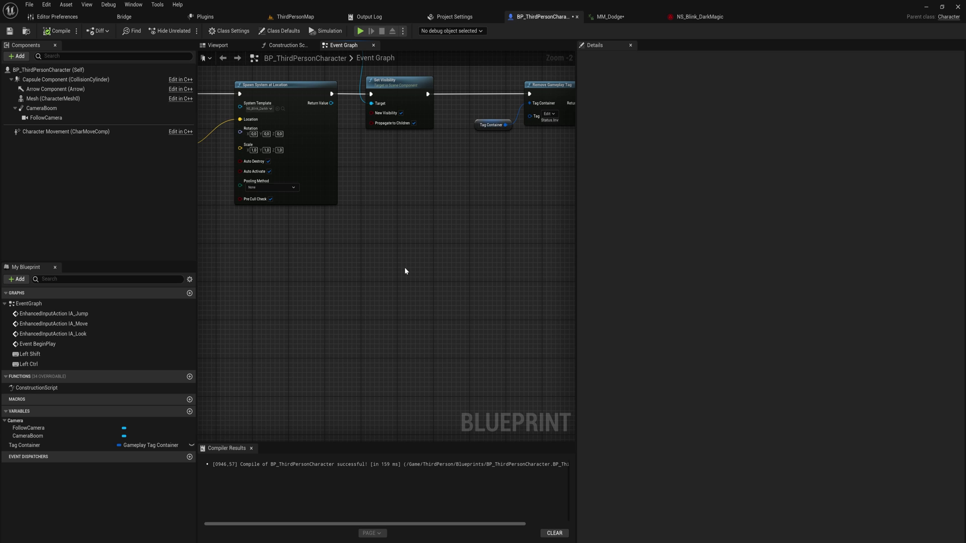
{"action": "right_click_drag", "start_coordinate": [474, 168], "coordinate": [380, 237]}
{"action": "left_click_drag", "start_coordinate": [384, 235], "coordinate": [463, 148]}
{"action": "right_click_drag", "start_coordinate": [386, 288], "coordinate": [427, 209]}
{"action": "left_click", "coordinate": [373, 297]}
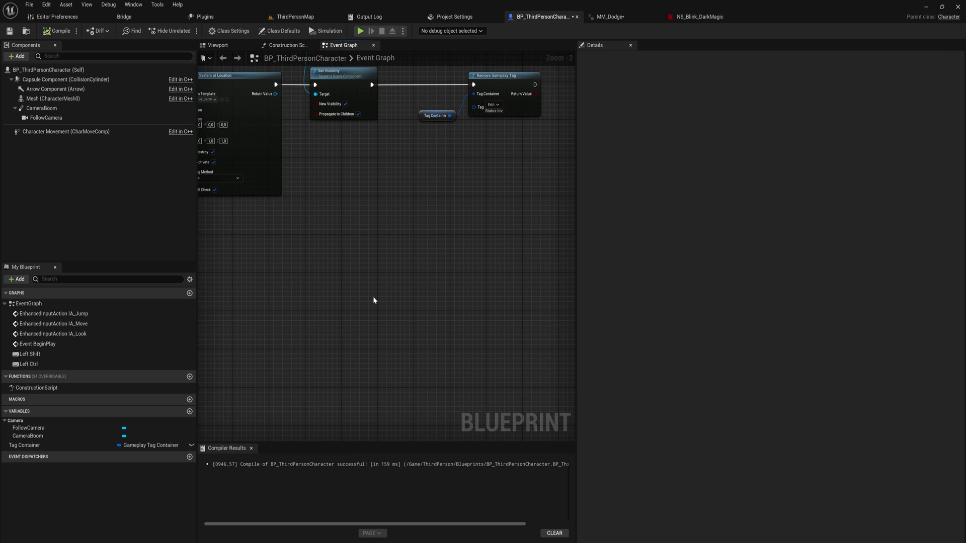
Add an Actor Has Tag node in the empty graph area below the blink chain
{"action": "right_click", "coordinate": [372, 297]}
{"action": "type", "text": "has tag"}
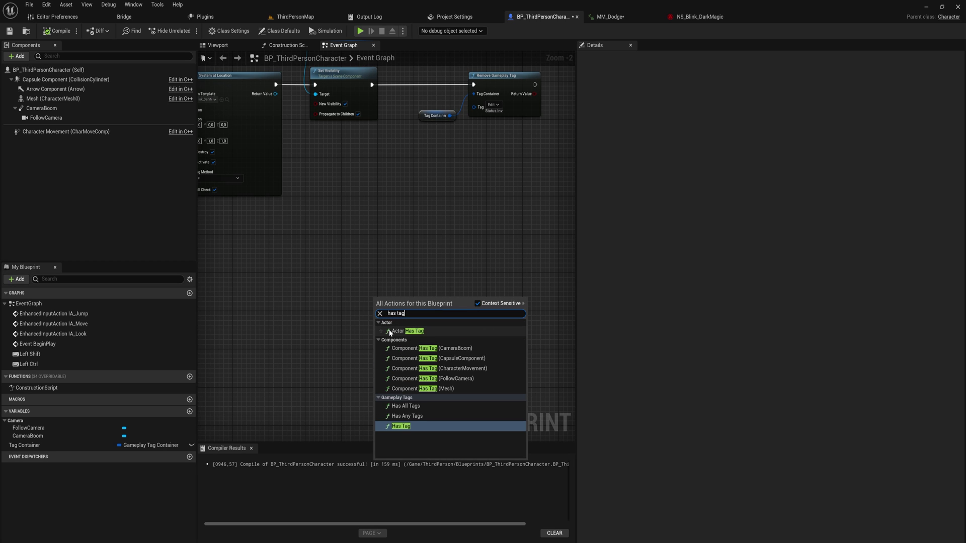
{"action": "left_click", "coordinate": [411, 334]}
{"action": "scroll", "coordinate": [411, 333], "scroll_direction": "up", "scroll_amount": 1}
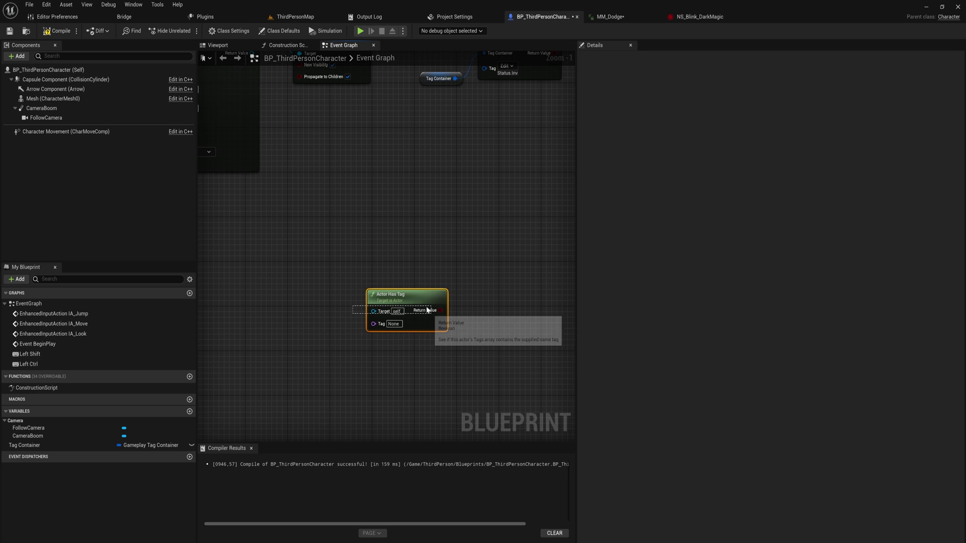
Try Status.Inv as the Tag of the Actor Has Tag node, and clear the value again
{"action": "left_click", "coordinate": [41, 446]}
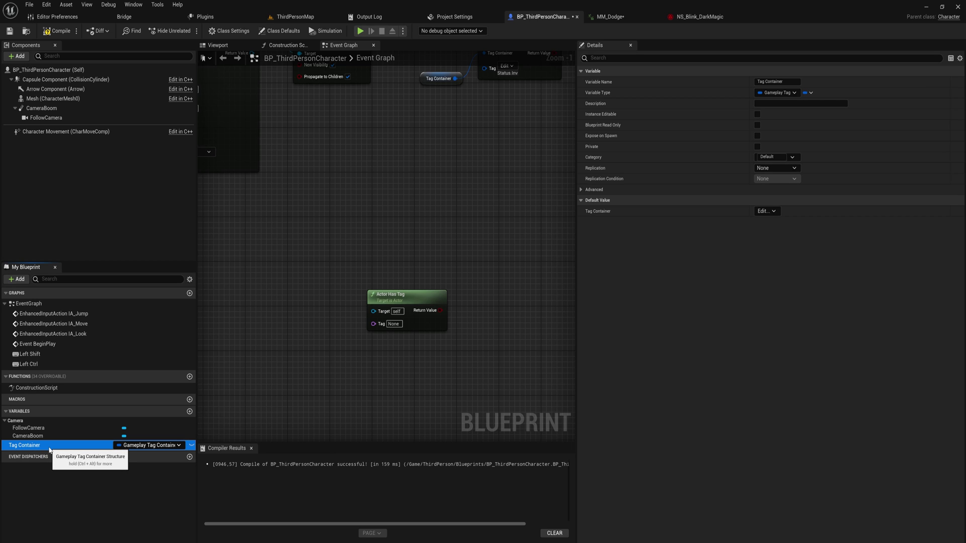
{"action": "right_click_drag", "start_coordinate": [352, 352], "coordinate": [400, 377]}
{"action": "left_click_drag", "start_coordinate": [443, 334], "coordinate": [448, 318]}
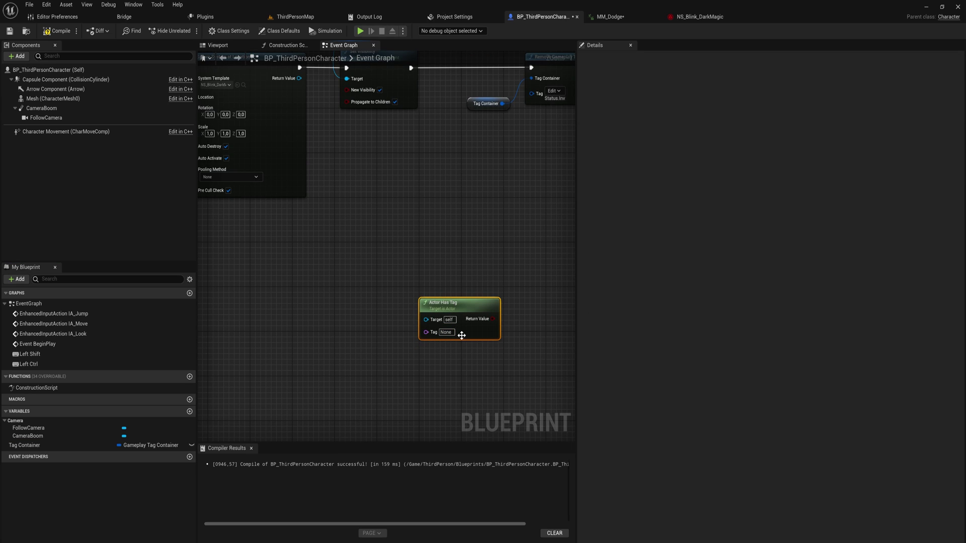
{"action": "type", "text": "Status.Inv"}
{"action": "key", "text": "ctrl+a"}
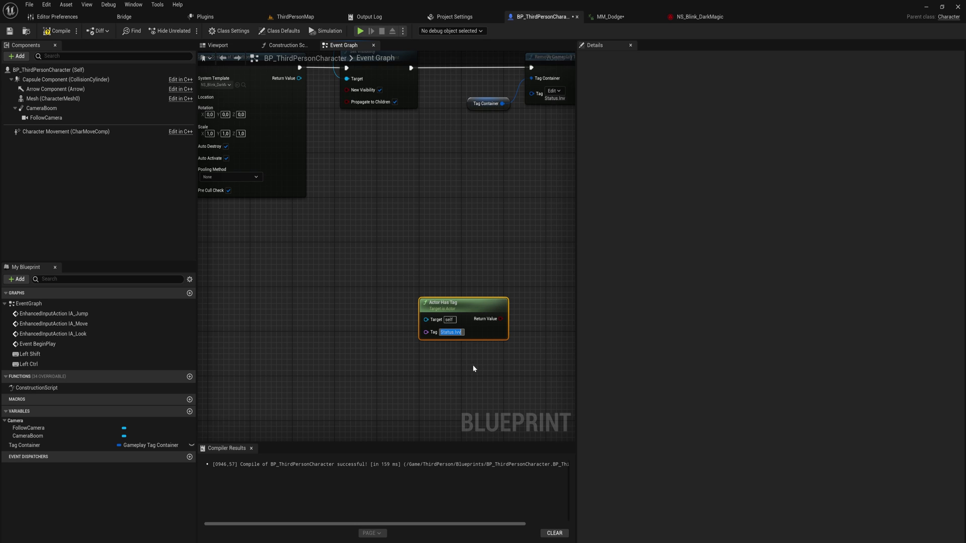
{"action": "key", "text": "BackSpace"}
{"action": "left_click", "coordinate": [407, 375]}
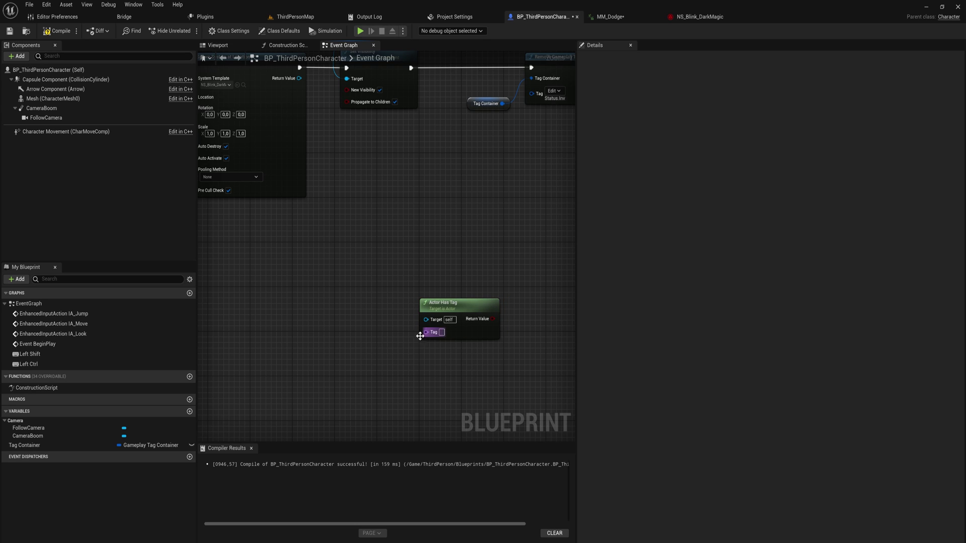
Add a Get Tag Name node below Actor Has Tag and connect its Return Value to the Tag input
{"action": "right_click", "coordinate": [381, 359]}
{"action": "type", "text": "ma"}
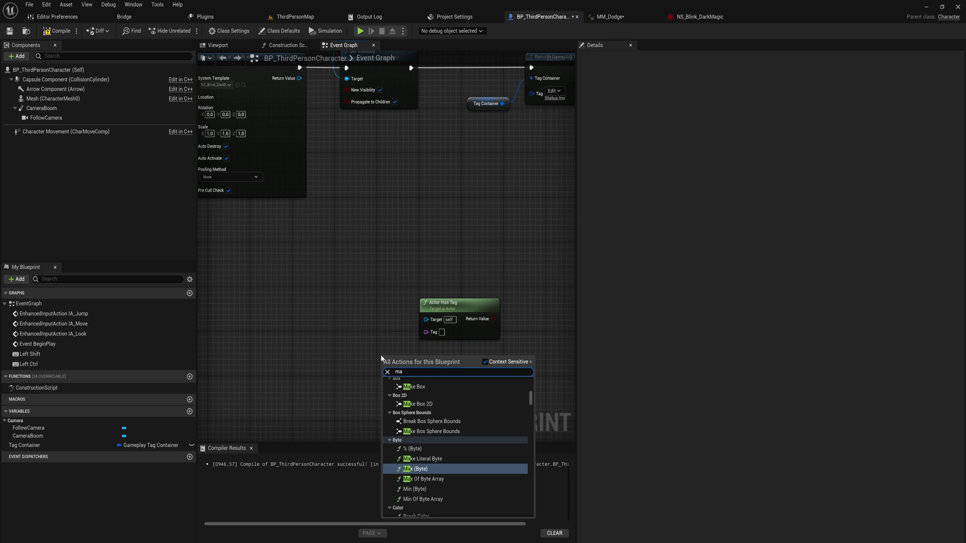
{"action": "type", "text": "get tag name"}
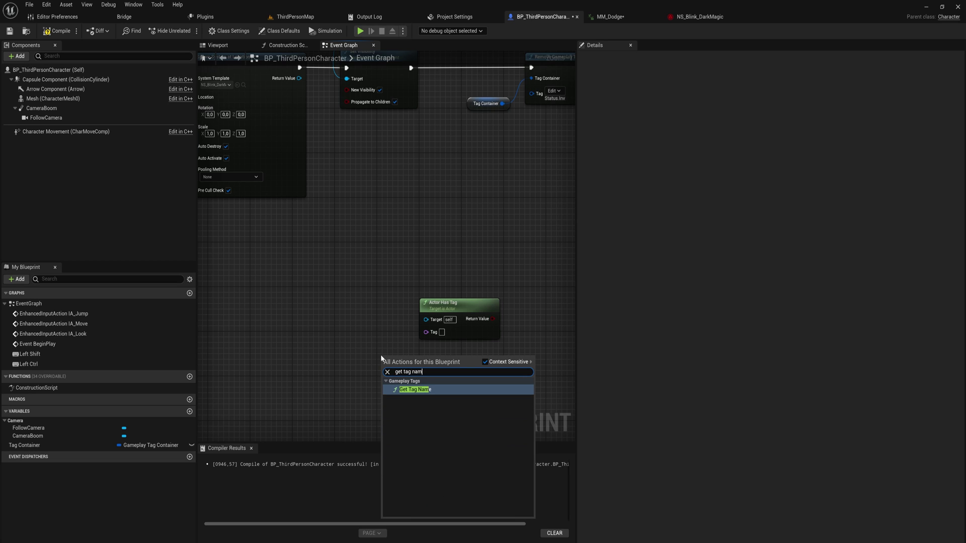
{"action": "key", "text": "Return"}
{"action": "left_click_drag", "start_coordinate": [452, 369], "coordinate": [429, 333]}
Feed Get Tag Name's Gameplay Tag input from a new Make Literal Gameplay Tag node with the value Status.Inv, placed beside it
{"action": "left_click_drag", "start_coordinate": [390, 368], "coordinate": [332, 366]}
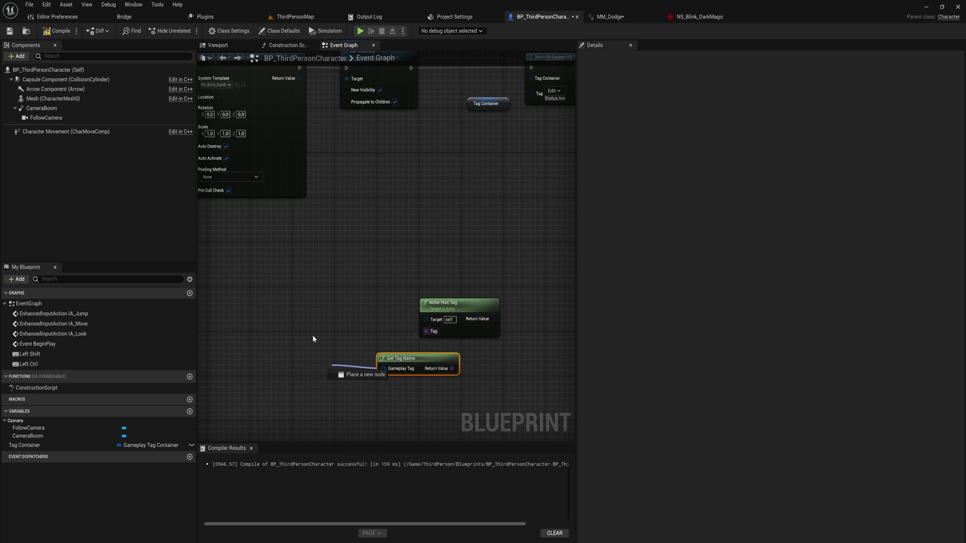
{"action": "type", "text": "make"}
{"action": "key", "text": "Return"}
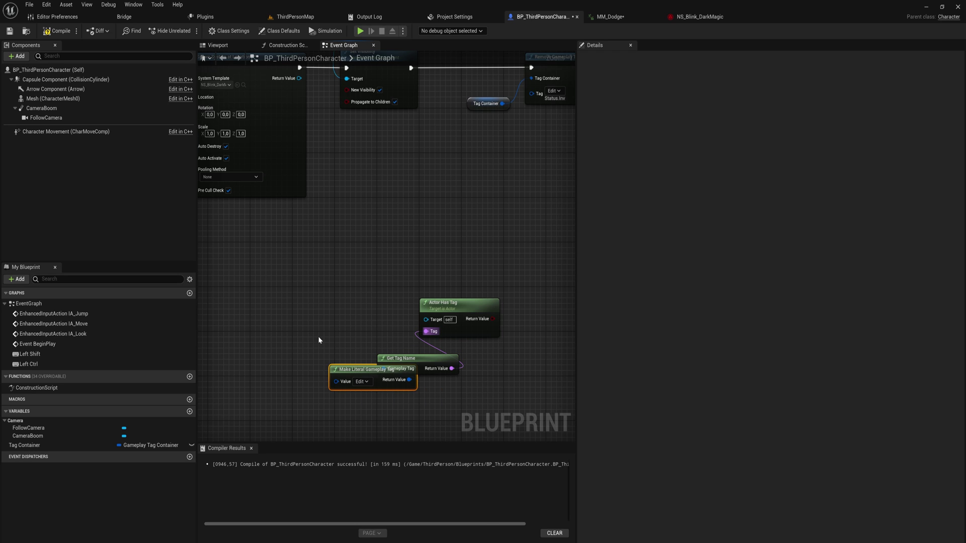
{"action": "left_click_drag", "start_coordinate": [372, 366], "coordinate": [325, 360]}
{"action": "left_click", "coordinate": [314, 376]}
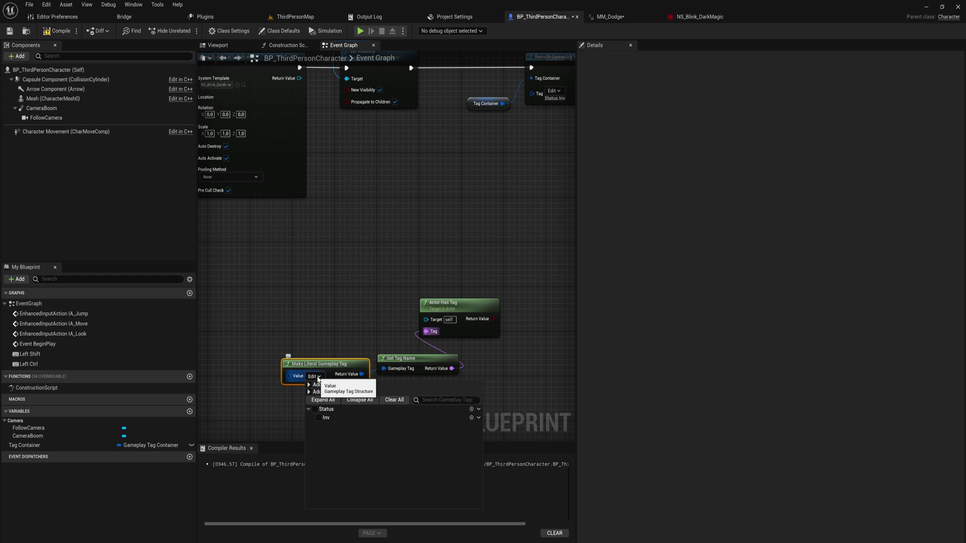
{"action": "left_click", "coordinate": [322, 418]}
Remove the Actor Has Tag, Get Tag Name and Make Literal Gameplay Tag nodes from the graph
{"action": "left_click_drag", "start_coordinate": [426, 417], "coordinate": [339, 354]}
{"action": "left_click_drag", "start_coordinate": [413, 288], "coordinate": [509, 351]}
{"action": "left_click_drag", "start_coordinate": [499, 408], "coordinate": [318, 290]}
{"action": "key", "text": "ctrl+x"}
Examine the blink chain from its final Remove Gameplay Tag back to Launch Character, along with the end of the dodge chain
{"action": "right_click_drag", "start_coordinate": [483, 174], "coordinate": [405, 286]}
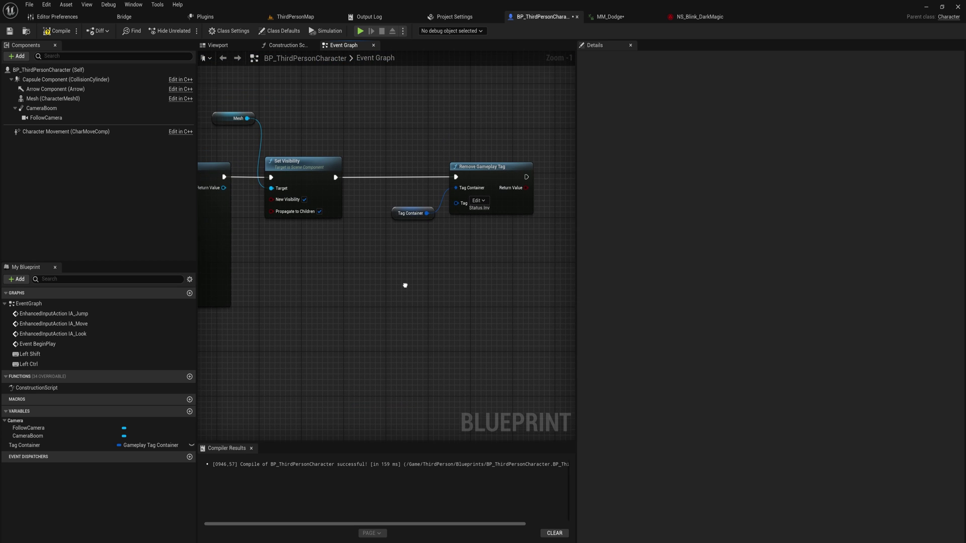
{"action": "left_click_drag", "start_coordinate": [502, 259], "coordinate": [418, 192]}
{"action": "left_click", "coordinate": [367, 310]}
{"action": "right_click_drag", "start_coordinate": [288, 302], "coordinate": [511, 245]}
{"action": "scroll", "coordinate": [341, 285], "scroll_direction": "down", "scroll_amount": 1}
{"action": "scroll", "coordinate": [340, 285], "scroll_direction": "up", "scroll_amount": 1}
{"action": "right_click_drag", "start_coordinate": [276, 279], "coordinate": [520, 324]}
{"action": "scroll", "coordinate": [431, 291], "scroll_direction": "down", "scroll_amount": 1}
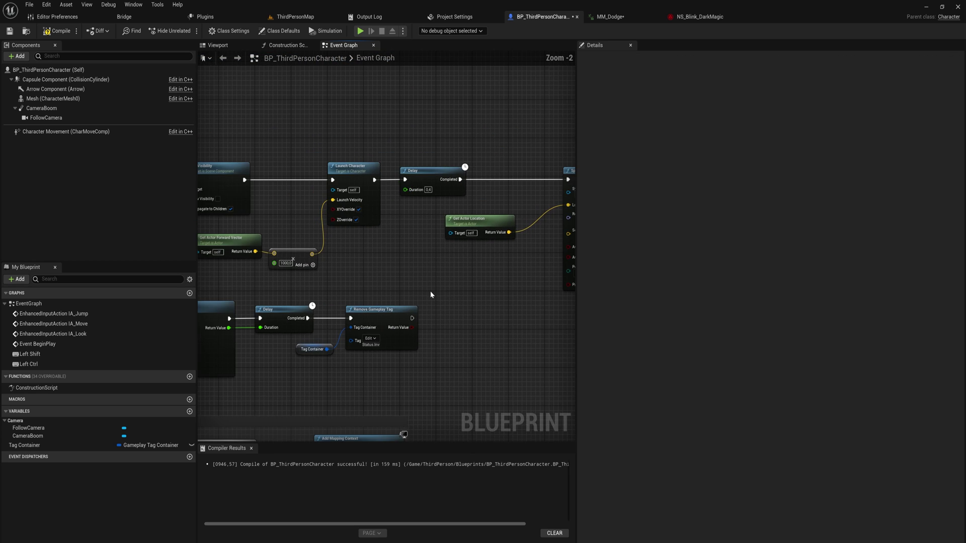
Compile the Blueprint and line up the Left Ctrl event with its Add Gameplay Tag node
{"action": "right_click_drag", "start_coordinate": [373, 292], "coordinate": [574, 260]}
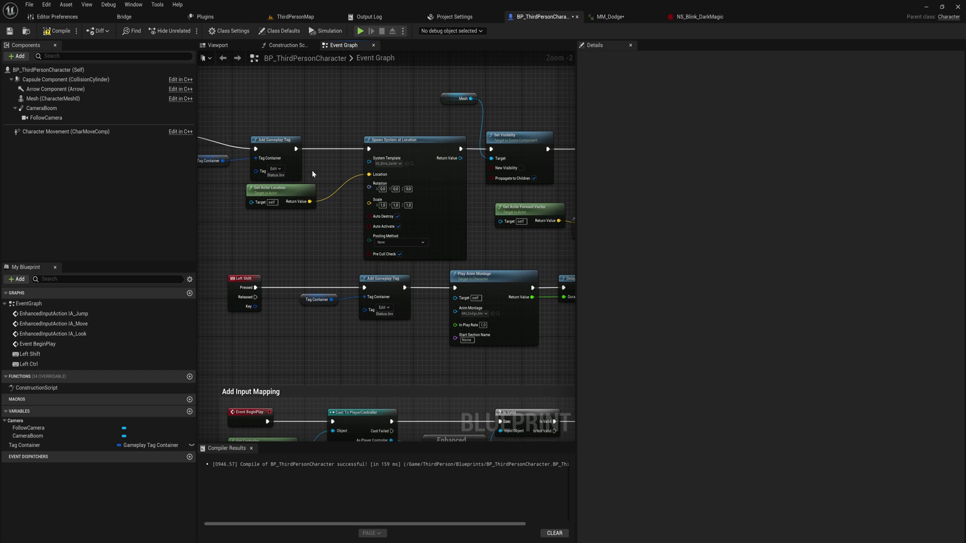
{"action": "right_click_drag", "start_coordinate": [256, 111], "coordinate": [437, 198]}
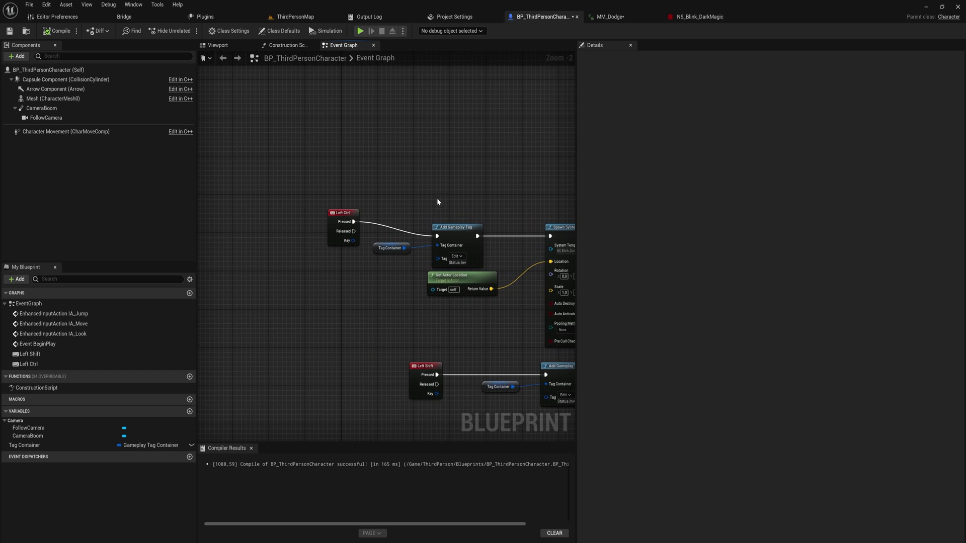
{"action": "left_click_drag", "start_coordinate": [333, 211], "coordinate": [334, 225]}
Look over the complete Left Ctrl and Left Shift chains, and return to the ThirdPersonMap level
{"action": "right_click_drag", "start_coordinate": [504, 373], "coordinate": [201, 291]}
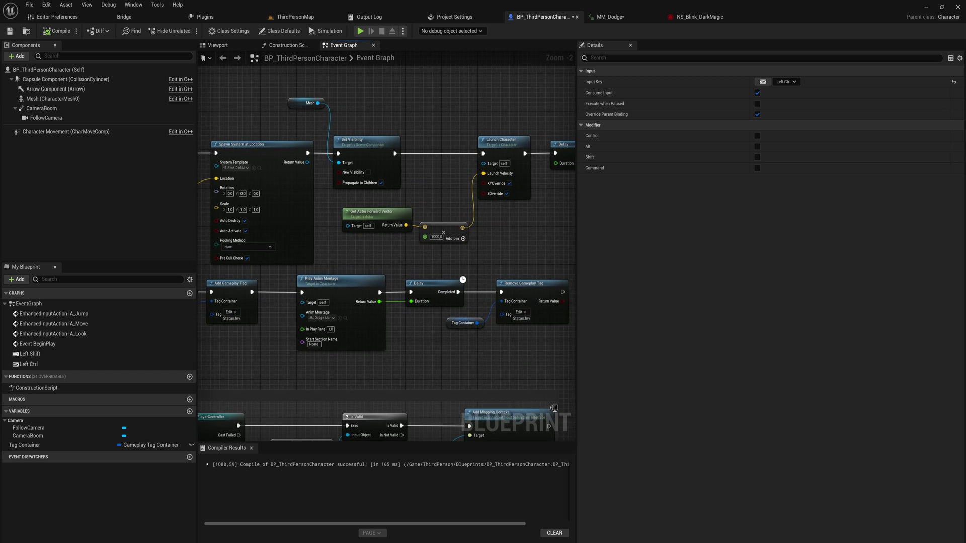
{"action": "scroll", "coordinate": [414, 309], "scroll_direction": "down", "scroll_amount": 1}
{"action": "scroll", "coordinate": [415, 312], "scroll_direction": "down", "scroll_amount": 1}
{"action": "right_click_drag", "start_coordinate": [494, 356], "coordinate": [575, 343]}
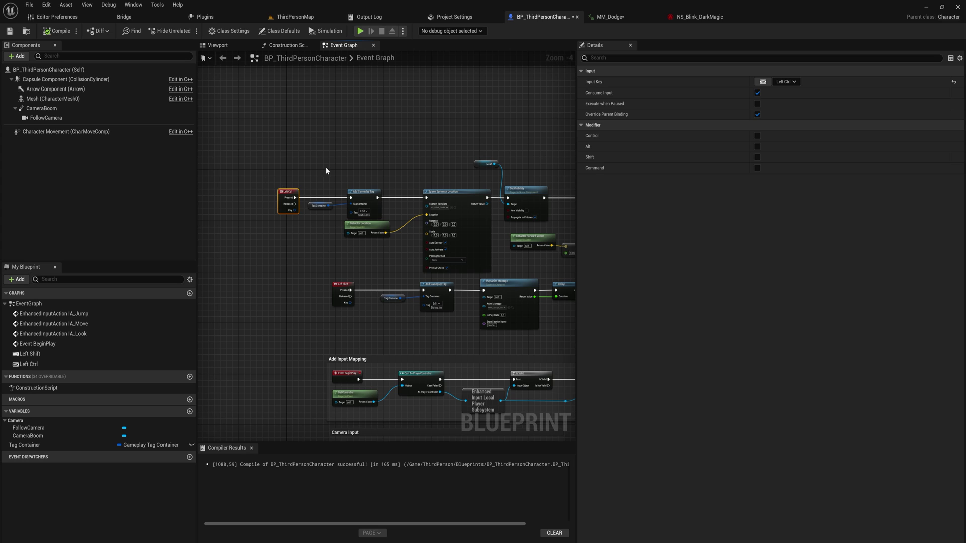
{"action": "left_click", "coordinate": [301, 19]}
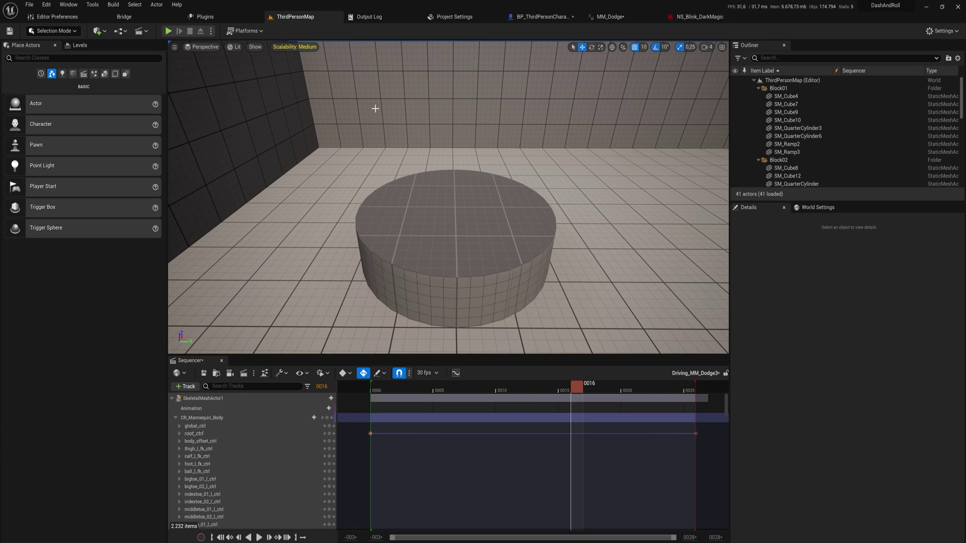